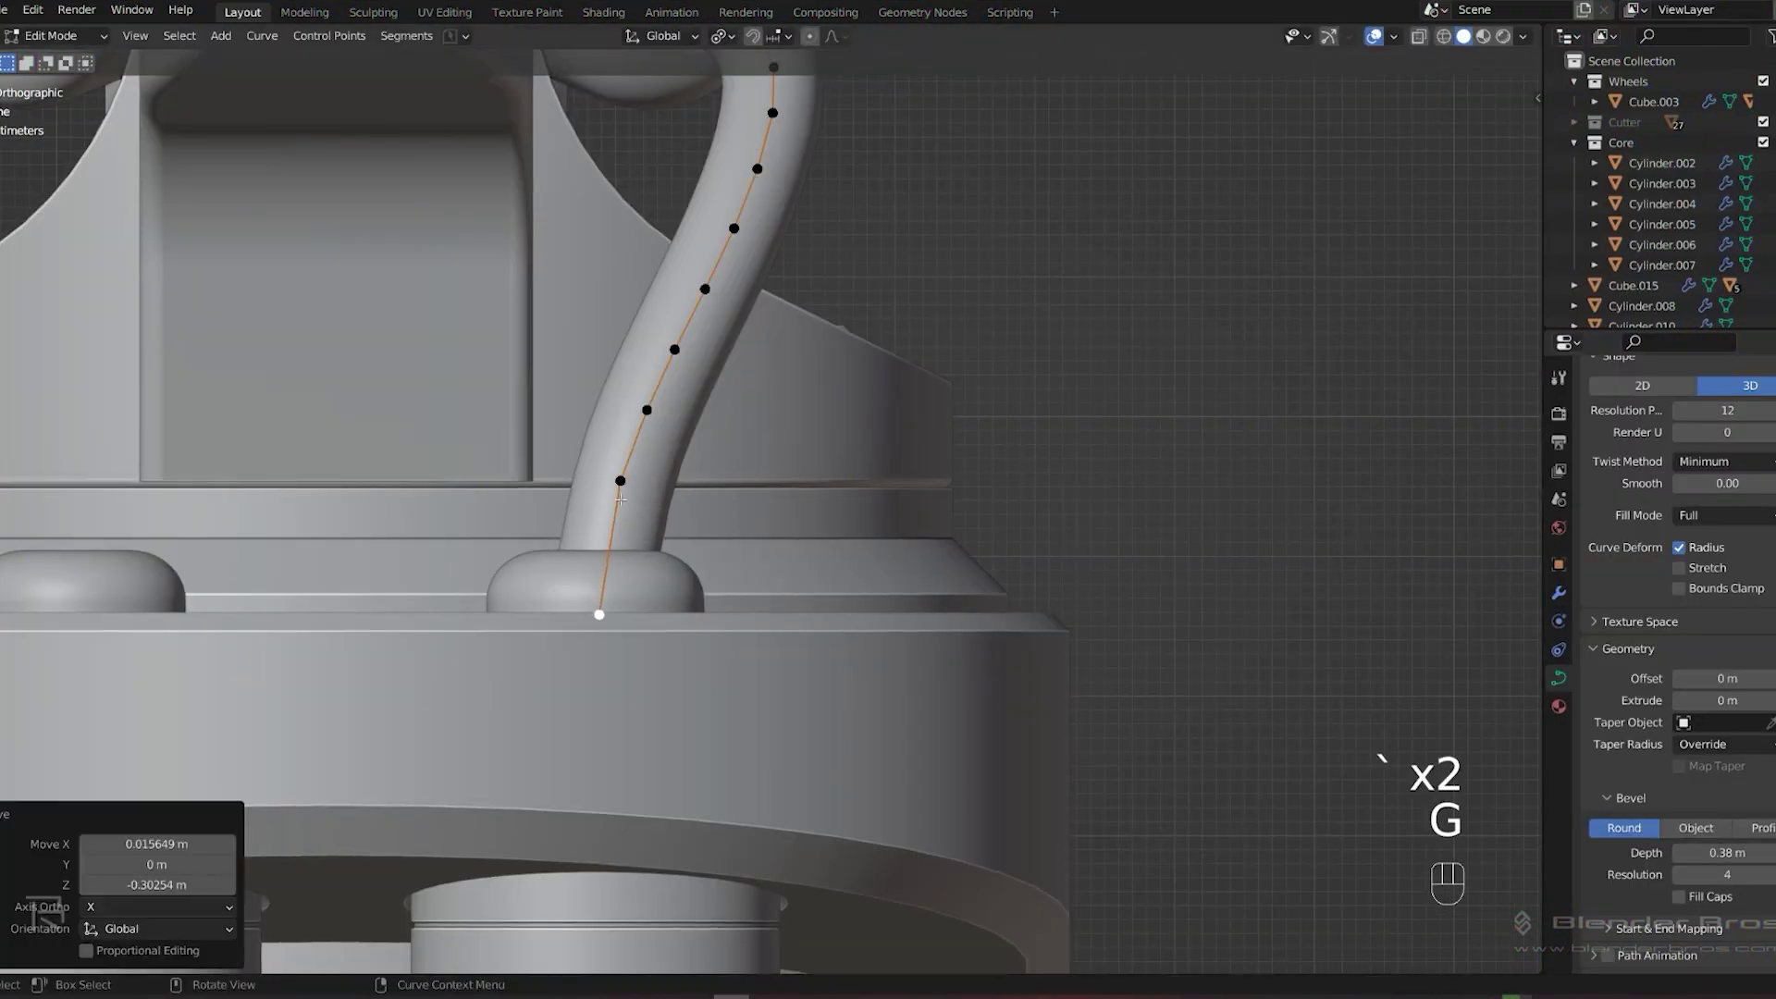
Reshape the bent cable curve's point and rotate the duplicated claw piece 180 degrees
{"action": "key", "text": "g"}
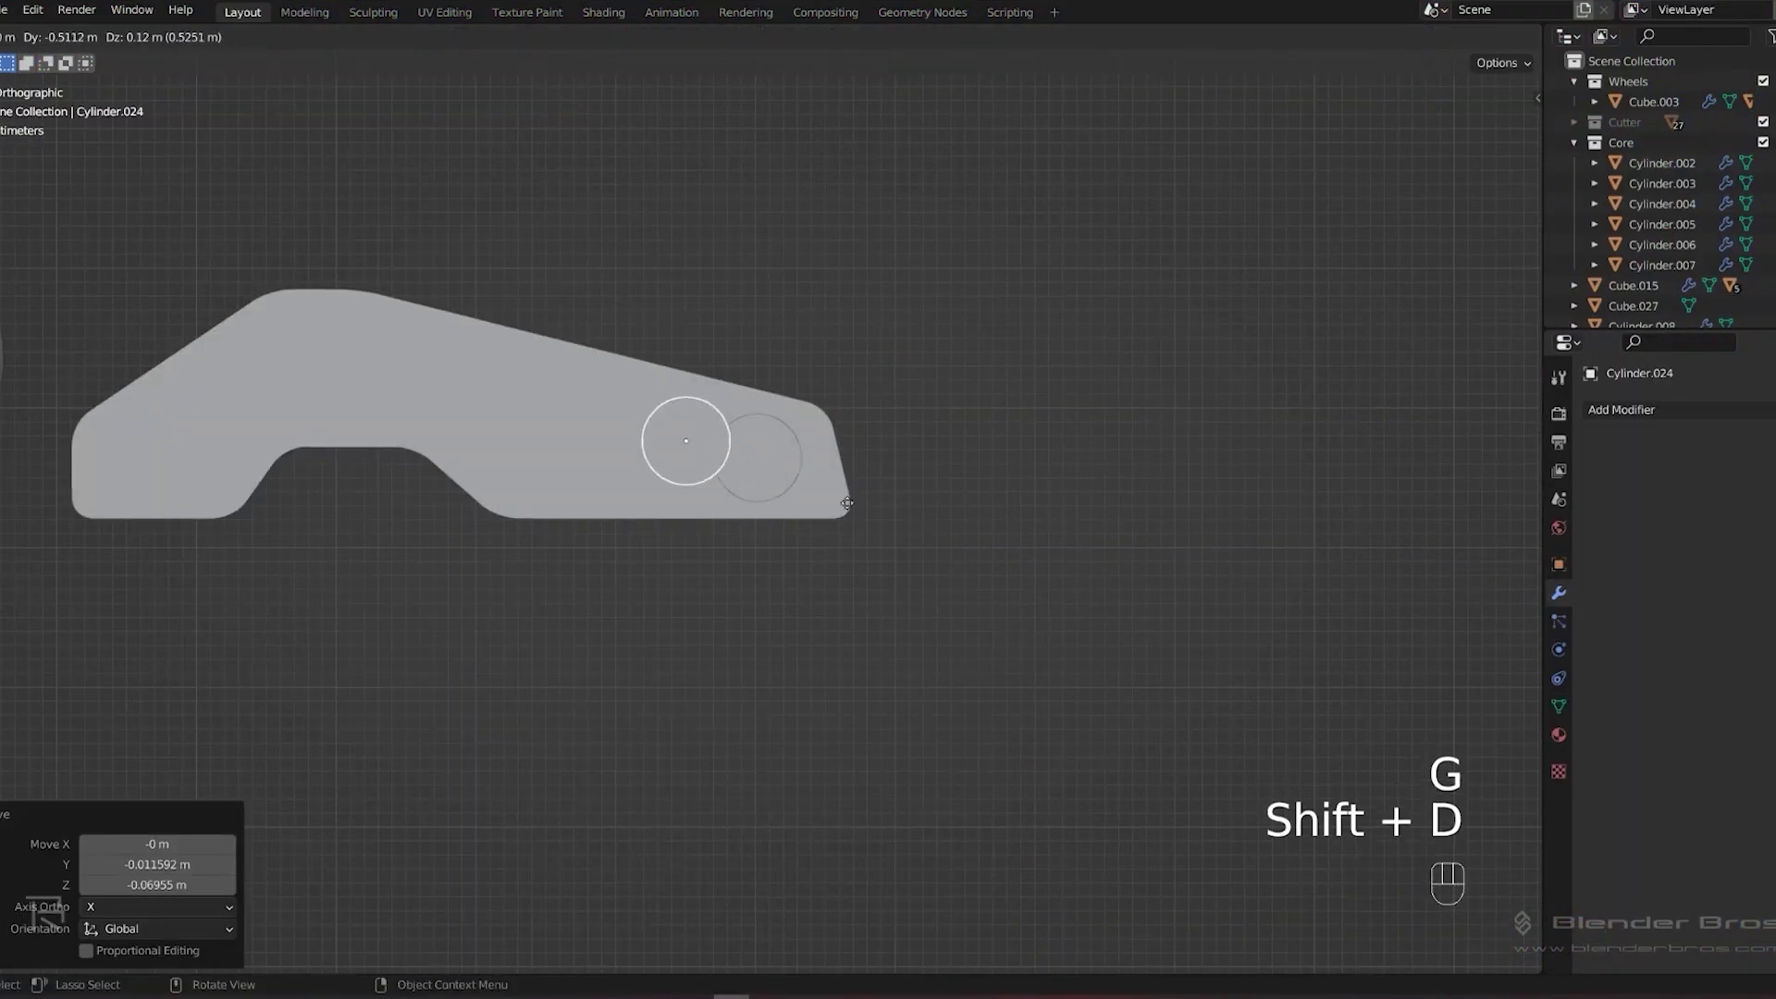
{"action": "key", "text": "s"}
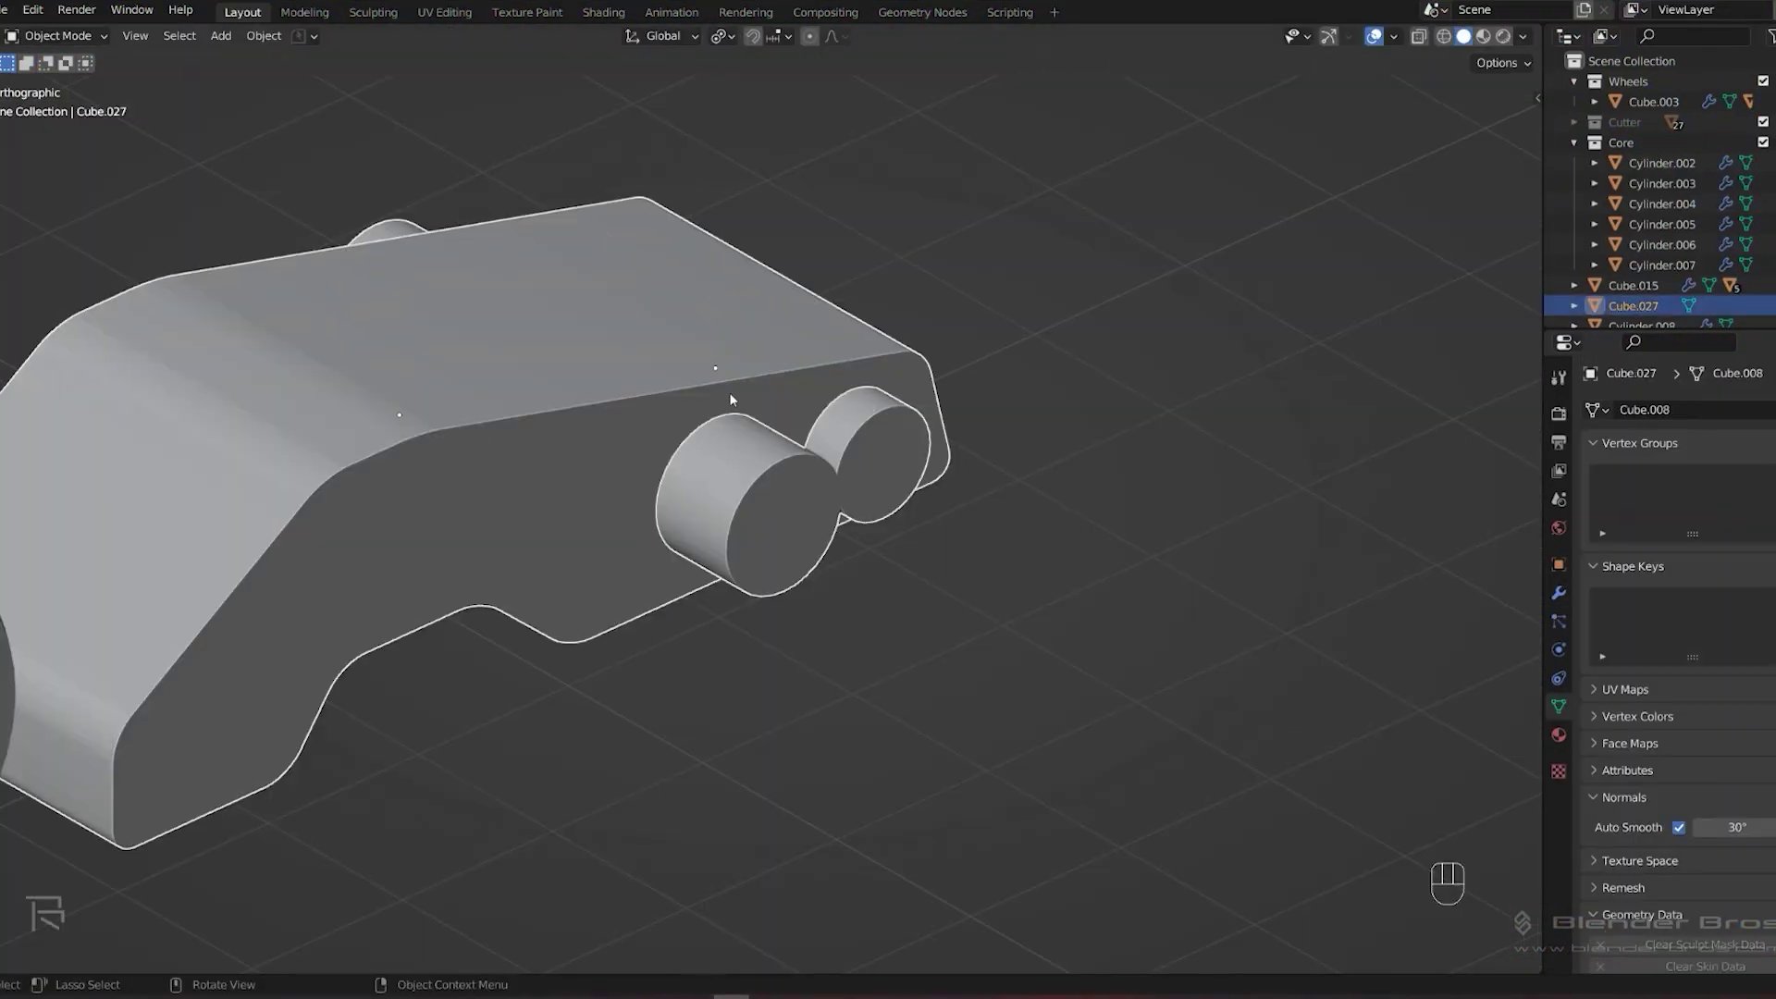
{"action": "key", "text": "r"}
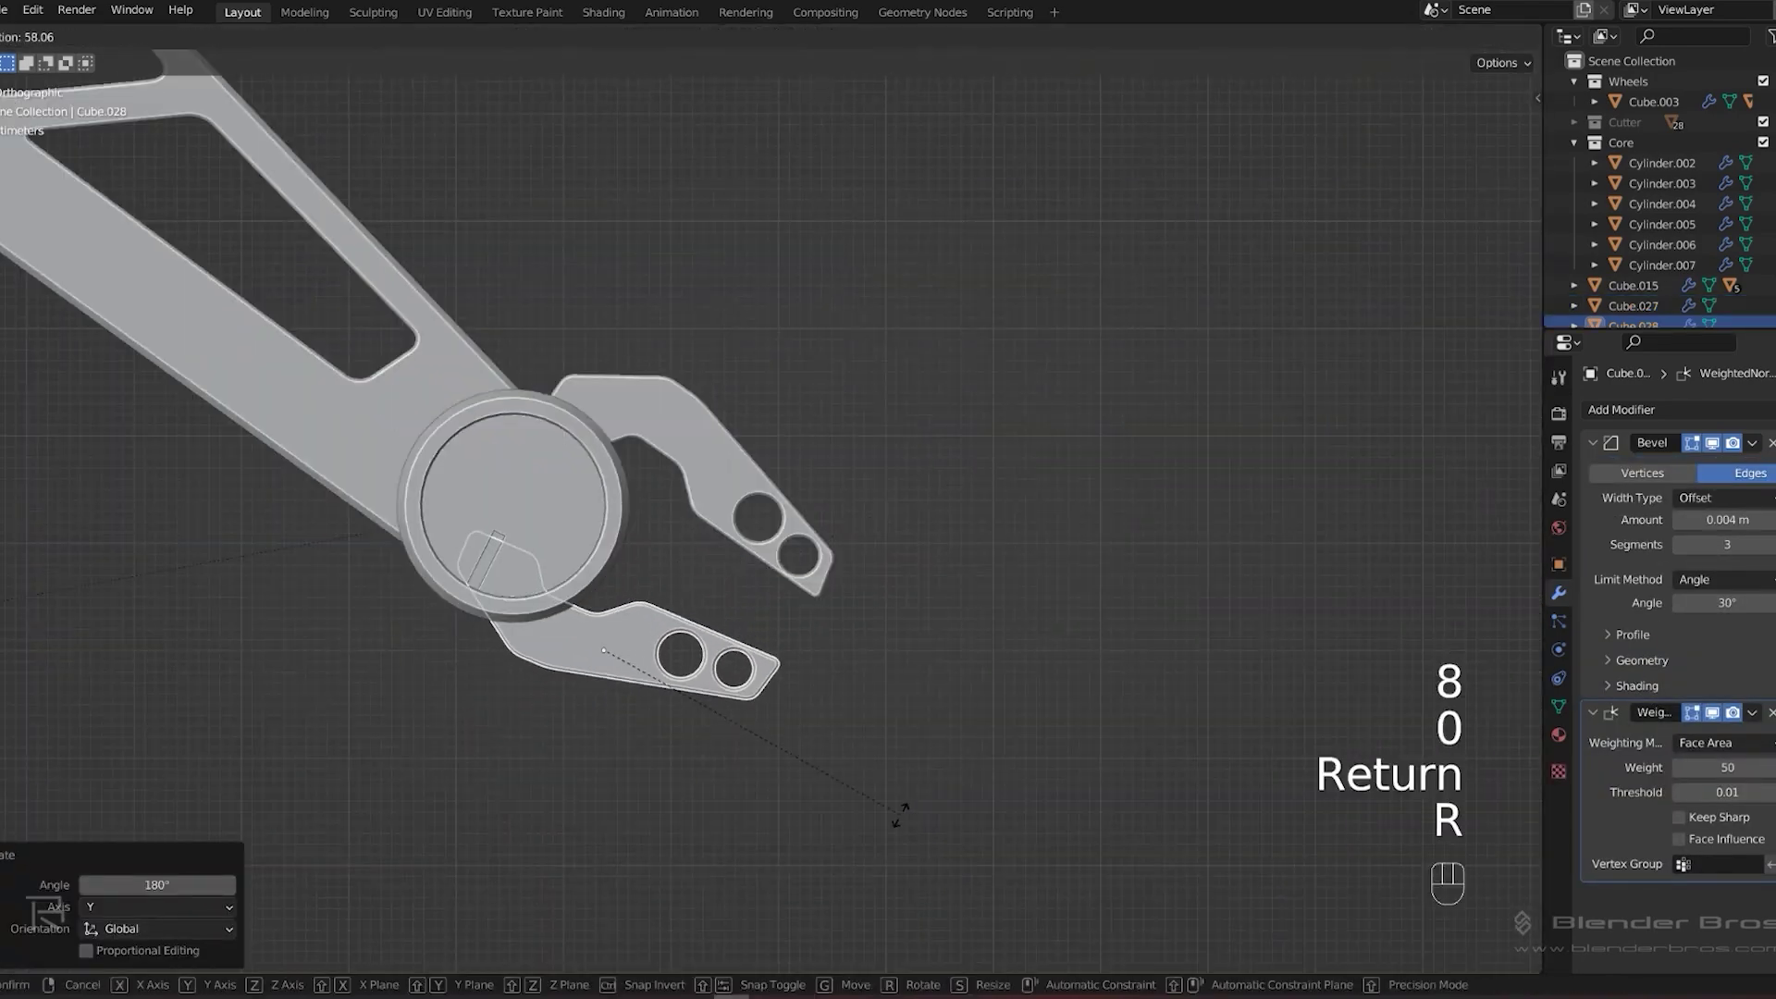
{"action": "key", "text": "Tab"}
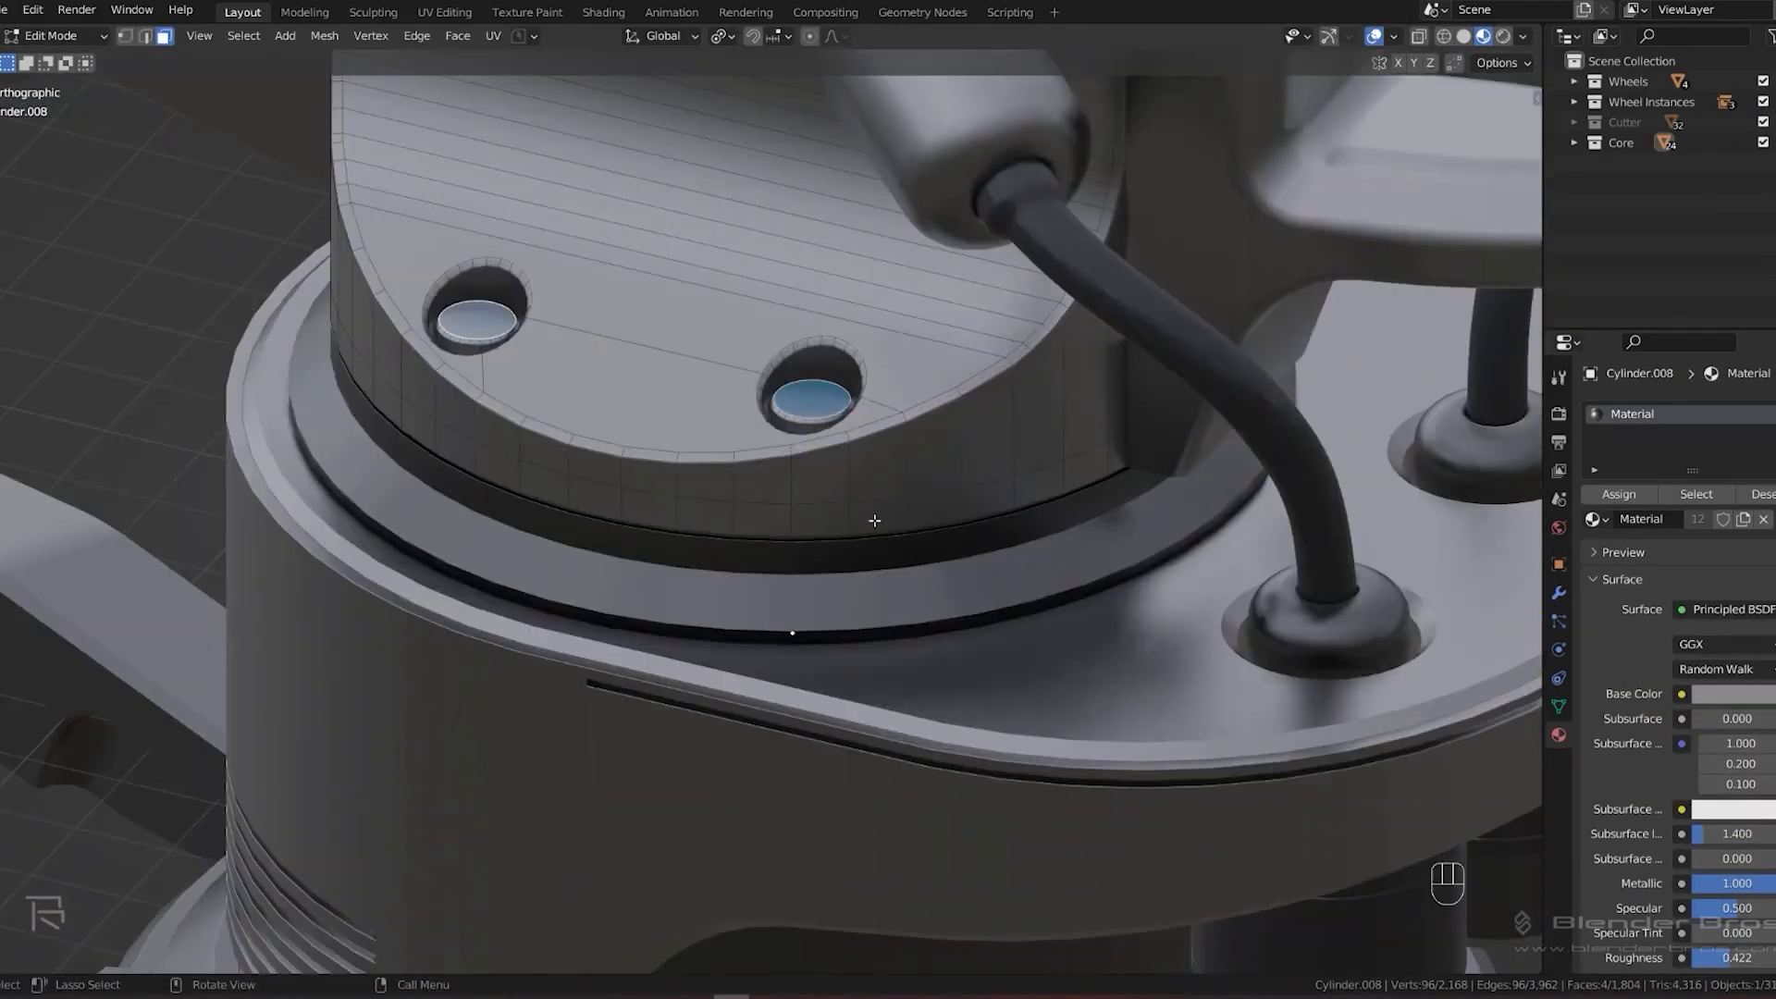
Bevel the part's edges, move it along Y and Z, bevel Cube.018 and rotate Cube.019
{"action": "key", "text": "ctrl+KP_Add"}
{"action": "key", "text": "ctrl+KP_Add"}
{"action": "key", "text": "ctrl+KP_Add"}
{"action": "key", "text": "ctrl+KP_Add"}
{"action": "key", "text": "ctrl+KP_Add"}
{"action": "key", "text": "ctrl+KP_Add"}
{"action": "key", "text": "ctrl+KP_Add"}
{"action": "key", "text": "ctrl+KP_Add"}
{"action": "key", "text": "ctrl+KP_Add"}
{"action": "key", "text": "ctrl+KP_Add"}
{"action": "key", "text": "ctrl+KP_Add"}
{"action": "key", "text": "ctrl+b"}
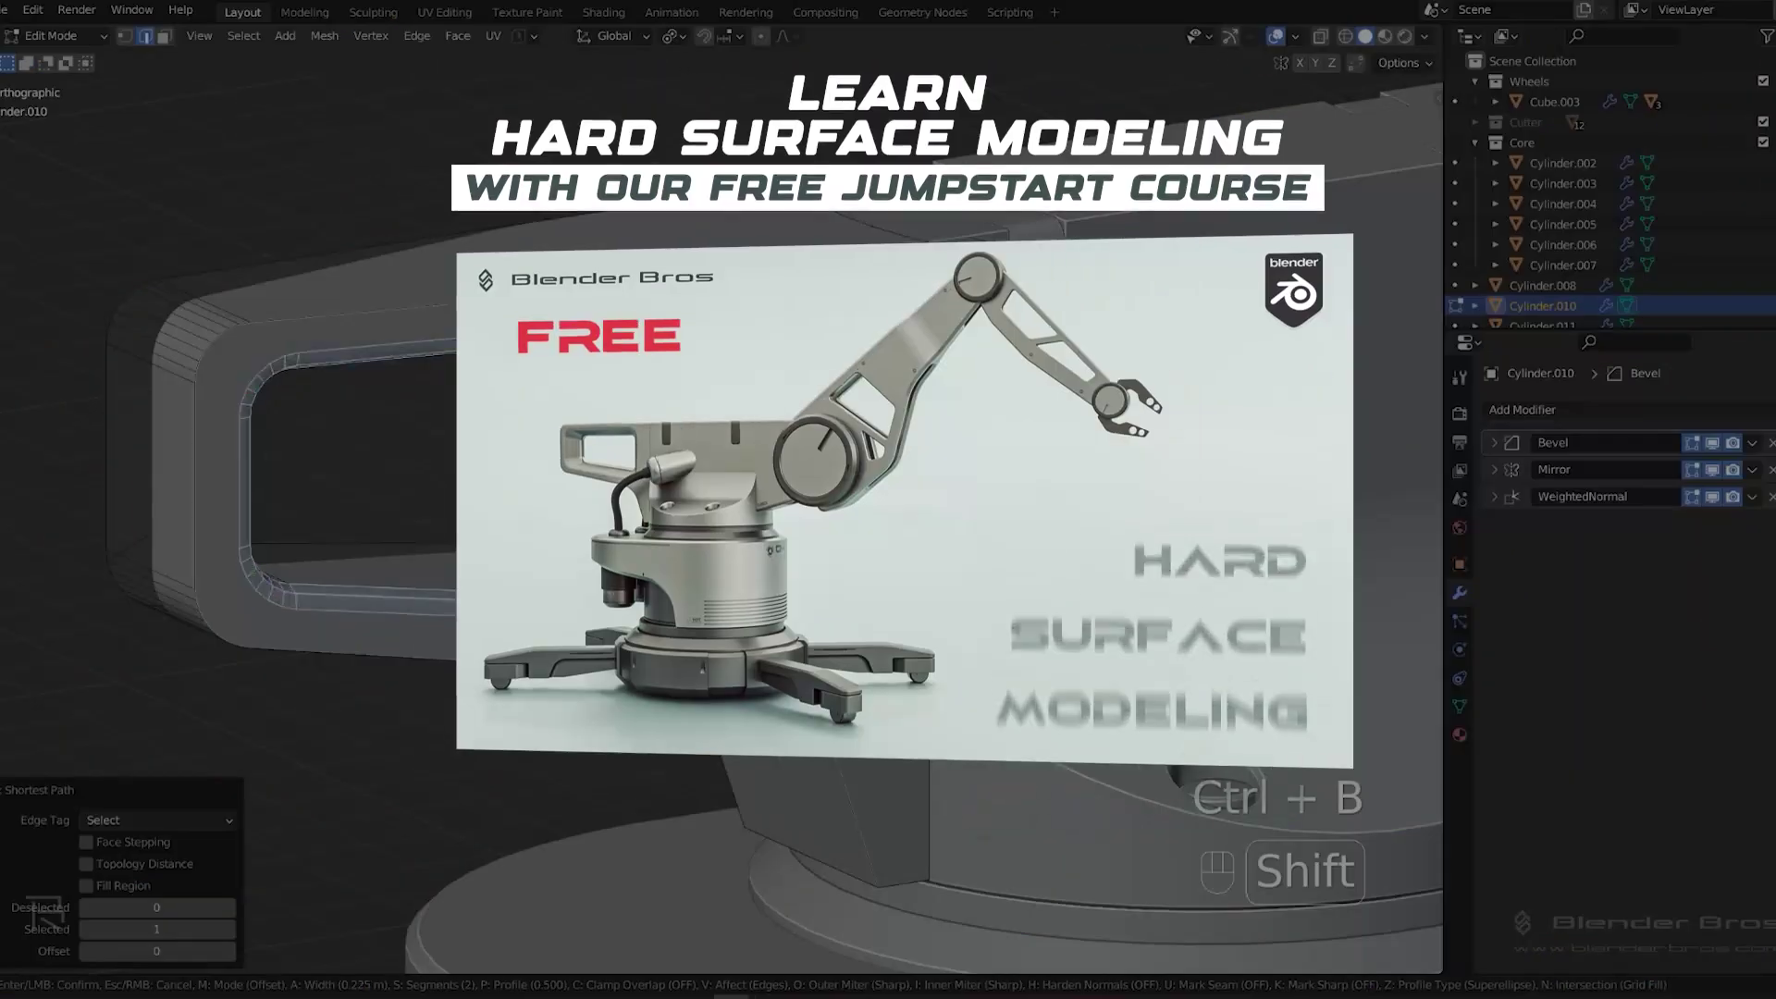
{"action": "key", "text": "g"}
{"action": "key", "text": "y"}
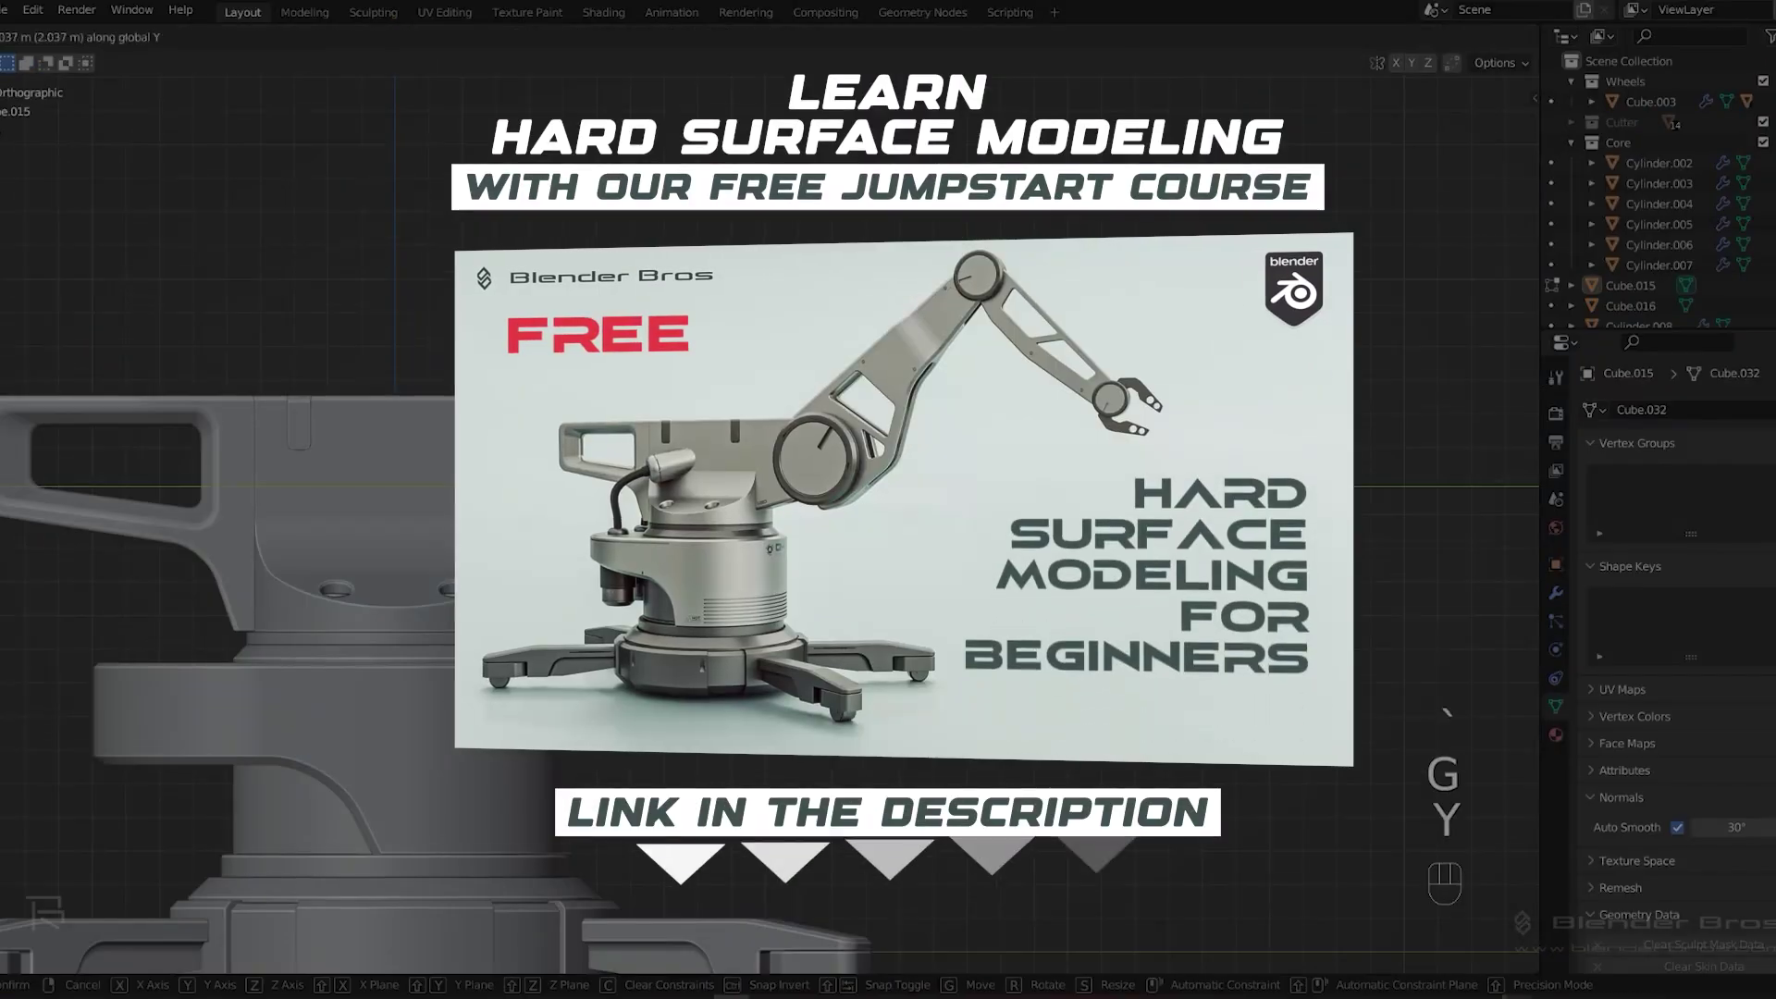
{"action": "key", "text": "g"}
{"action": "key", "text": "z"}
{"action": "key", "text": "ctrl+b"}
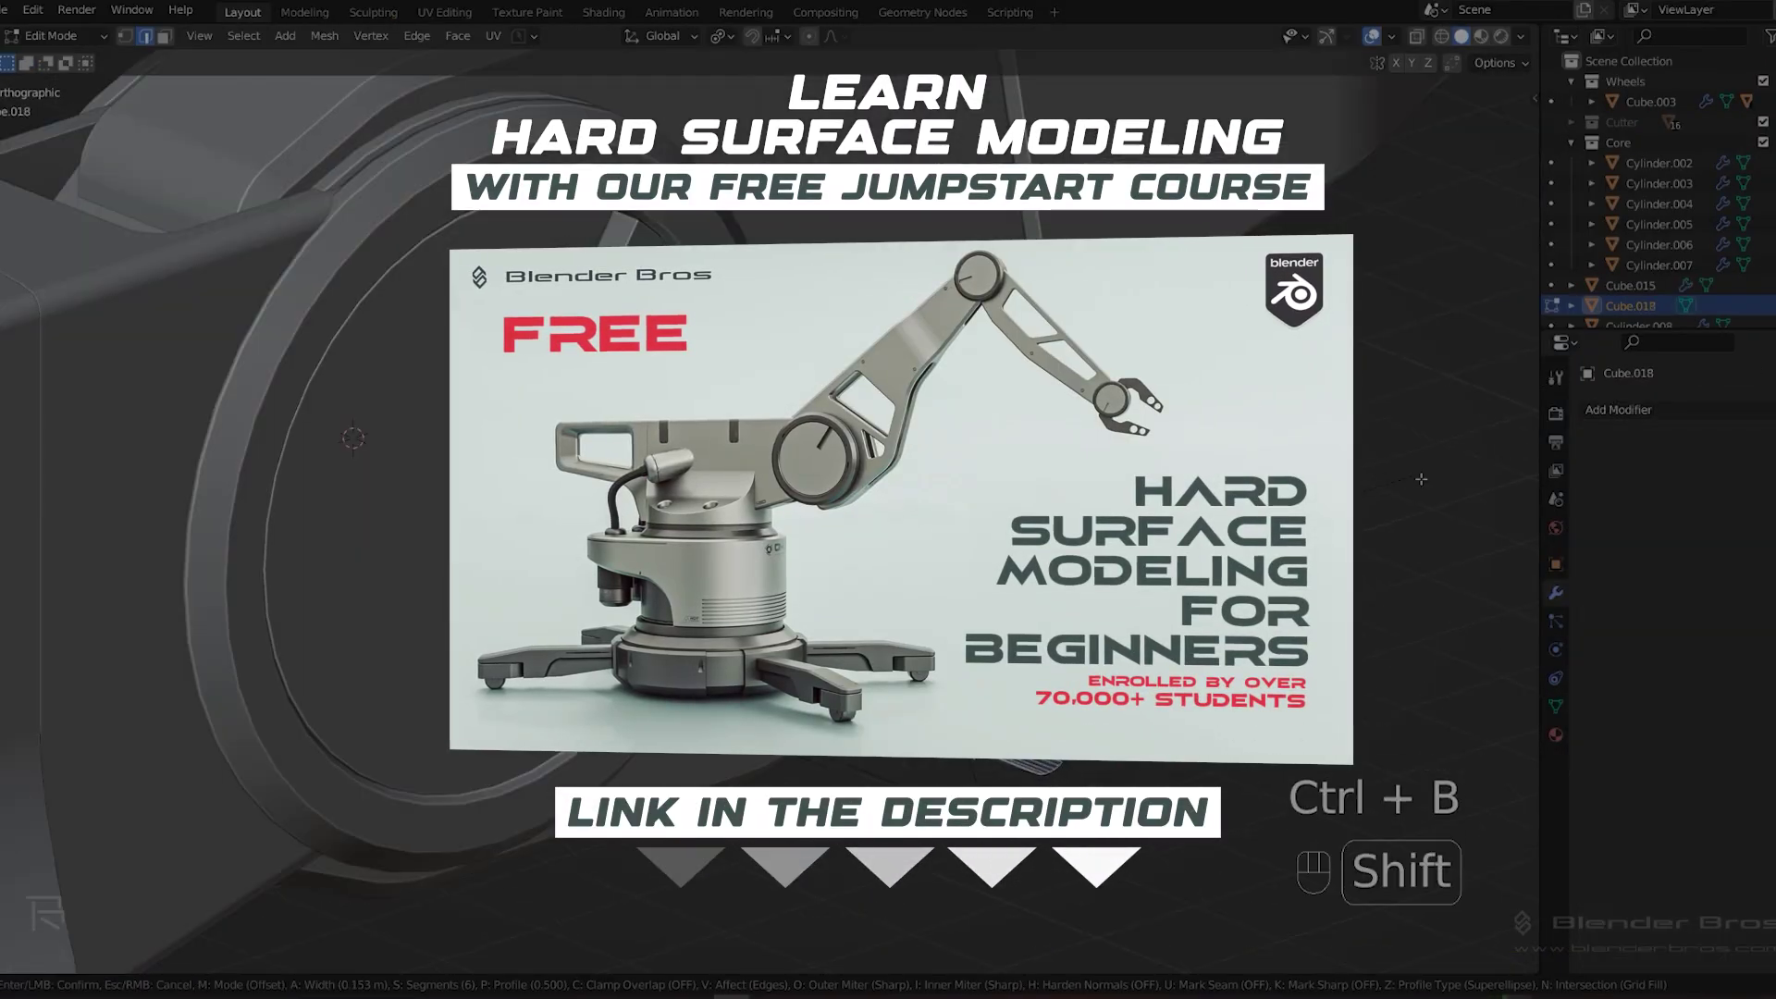
{"action": "key", "text": "r"}
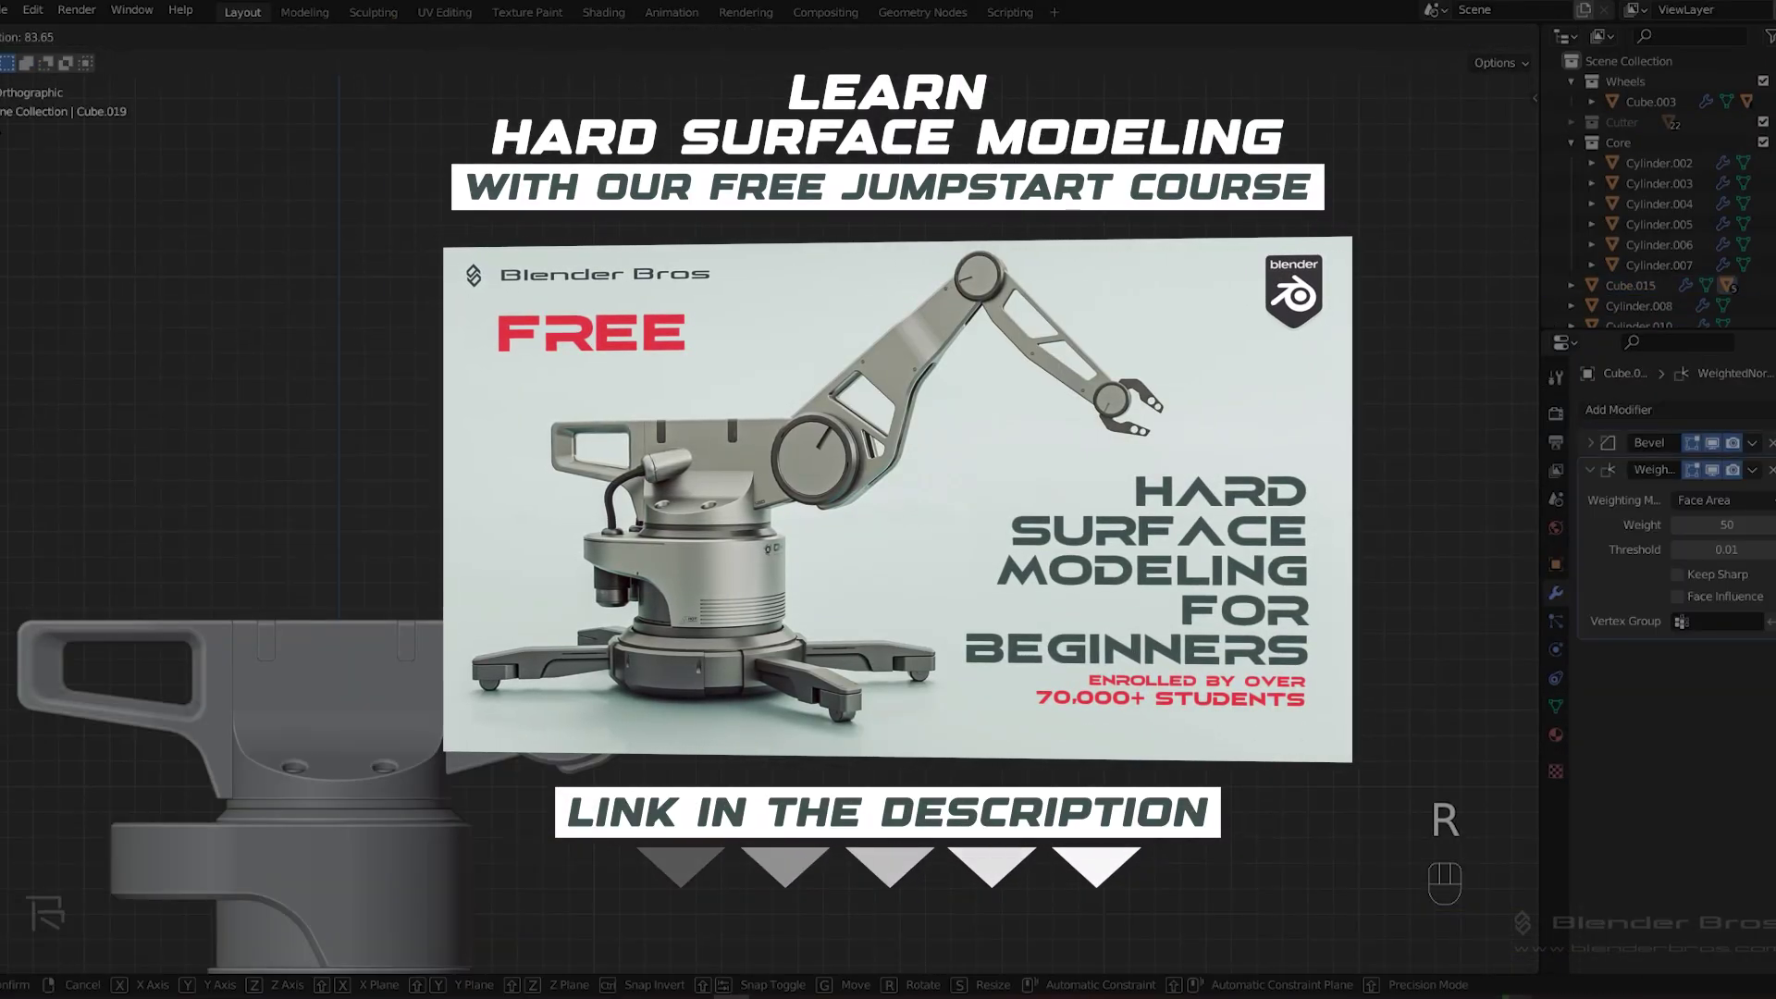
Extrude geometry, reposition and duplicate Cylinder.024, then bevel another mesh's edges
{"action": "key", "text": "e"}
{"action": "key", "text": "e"}
{"action": "key", "text": "e"}
{"action": "key", "text": "Tab"}
{"action": "key", "text": "Tab"}
{"action": "key", "text": "Tab"}
{"action": "key", "text": "a"}
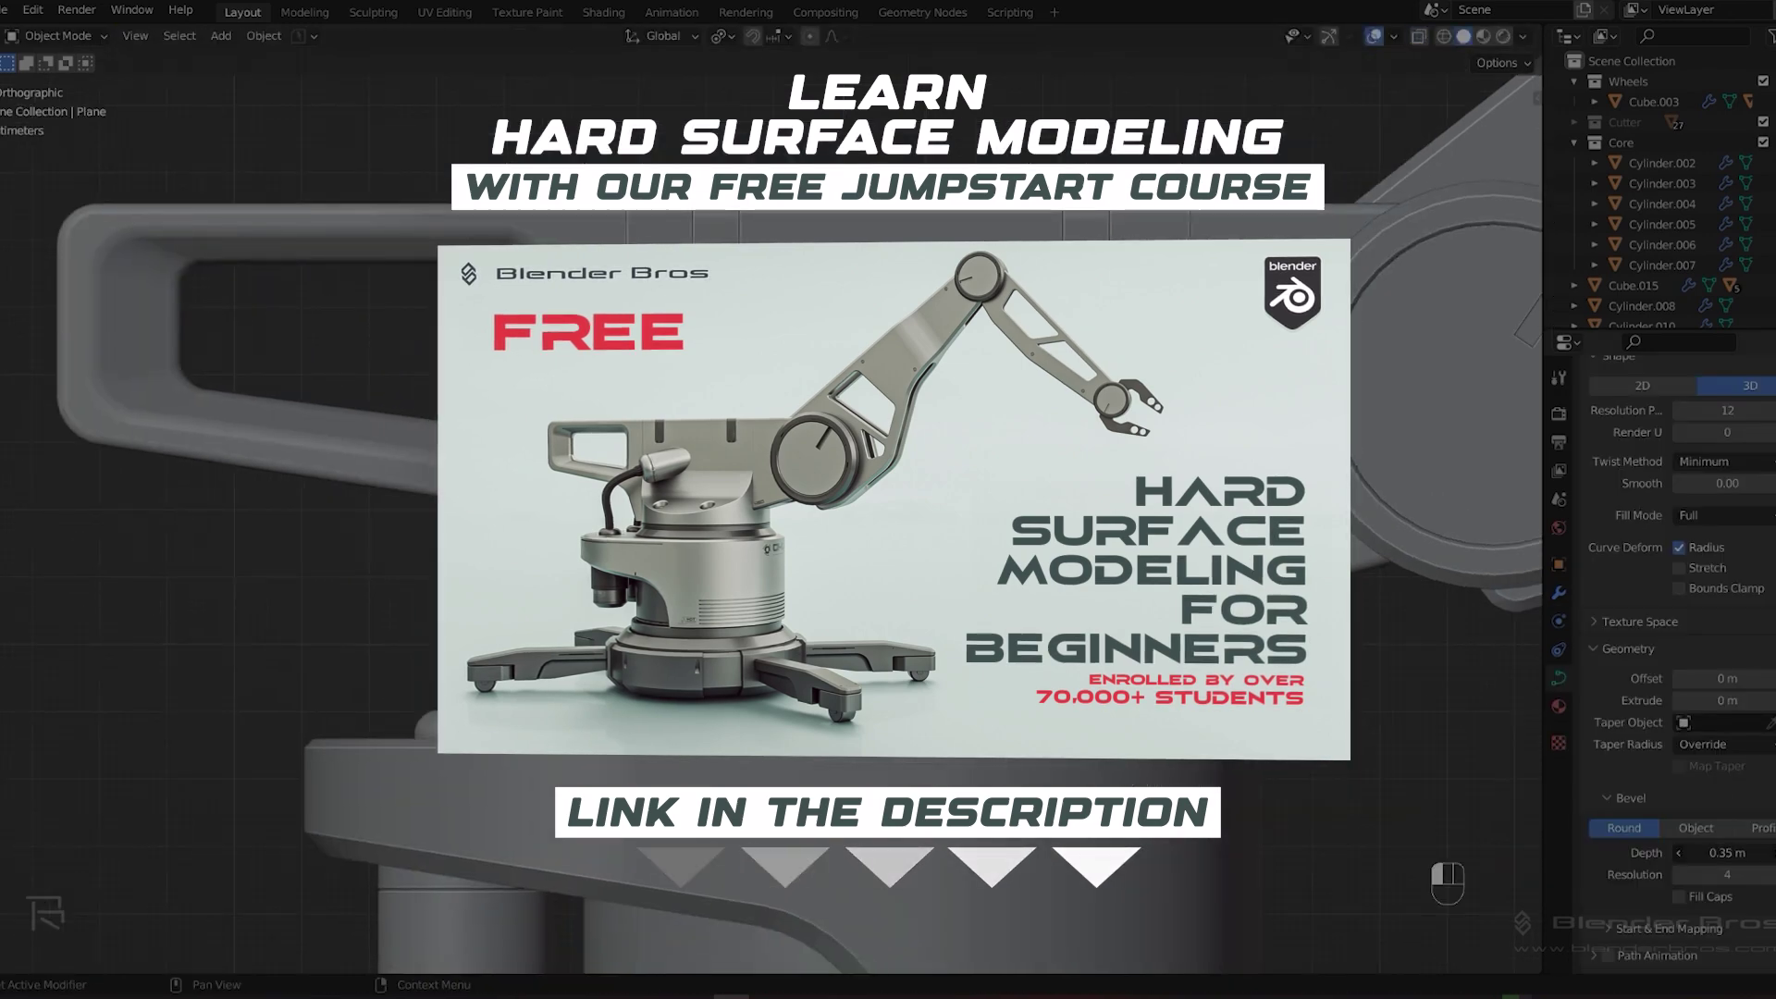
{"action": "key", "text": "g"}
{"action": "key", "text": "g"}
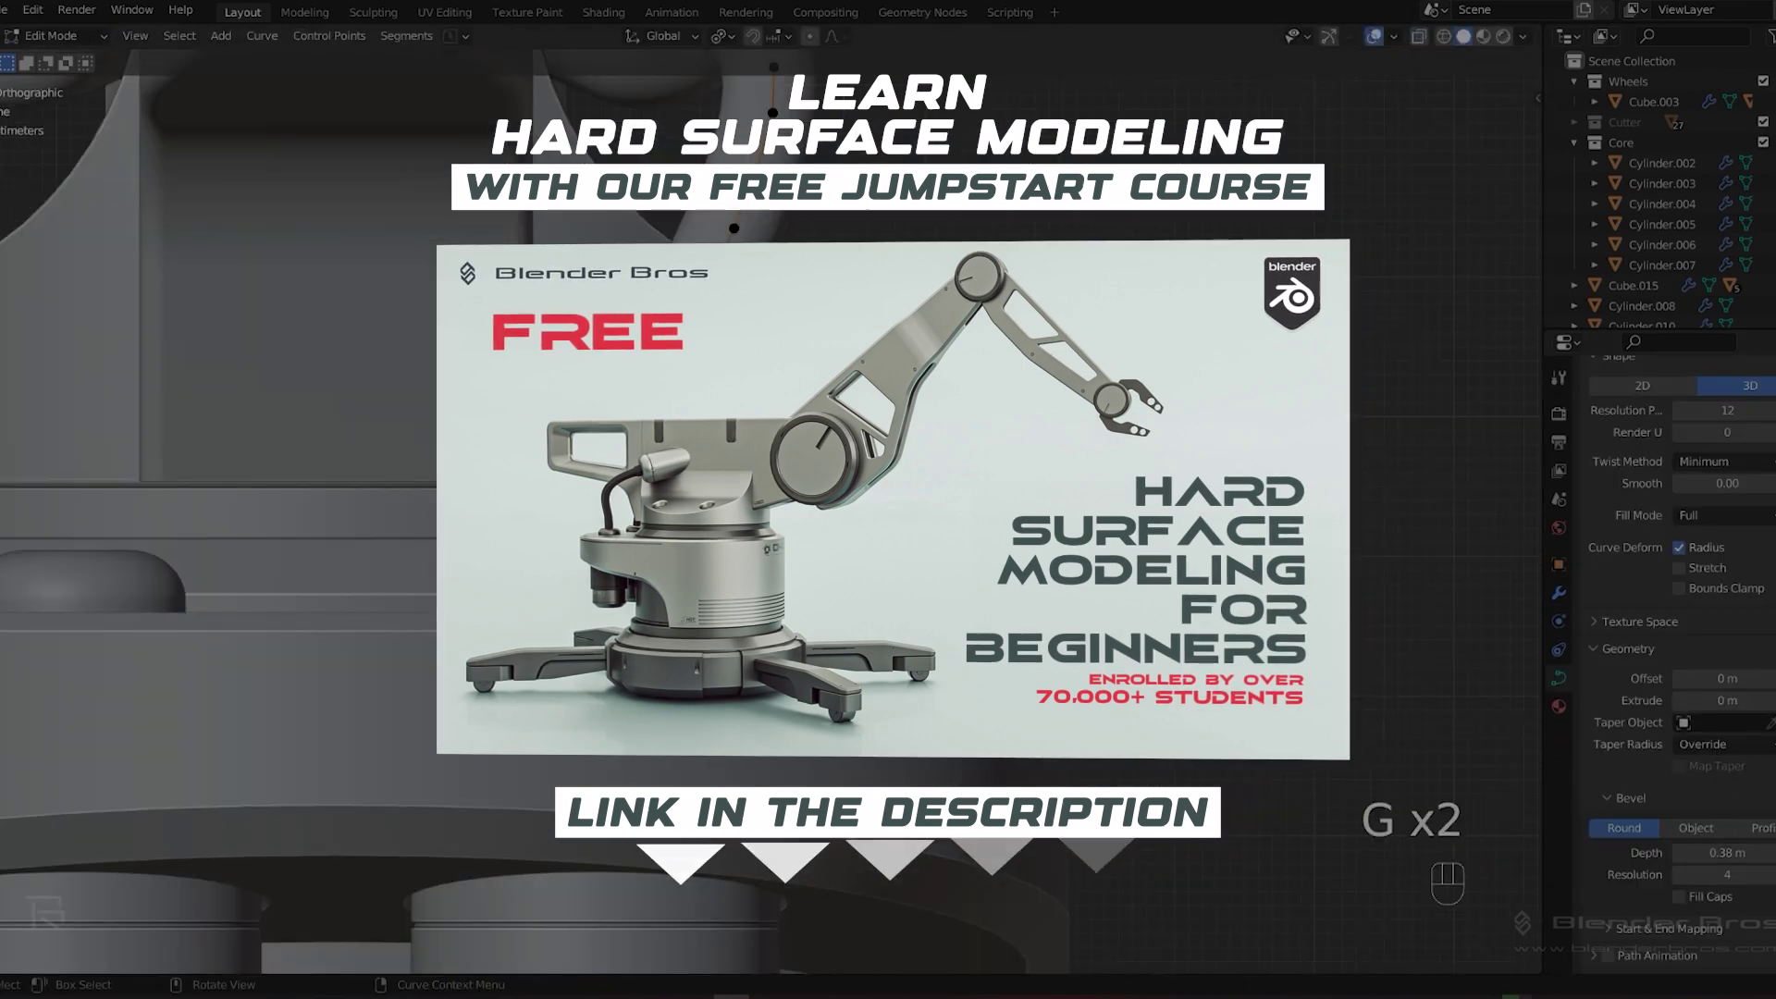
{"action": "key", "text": "g"}
{"action": "key", "text": "g"}
{"action": "key", "text": "g"}
{"action": "key", "text": "shift+d"}
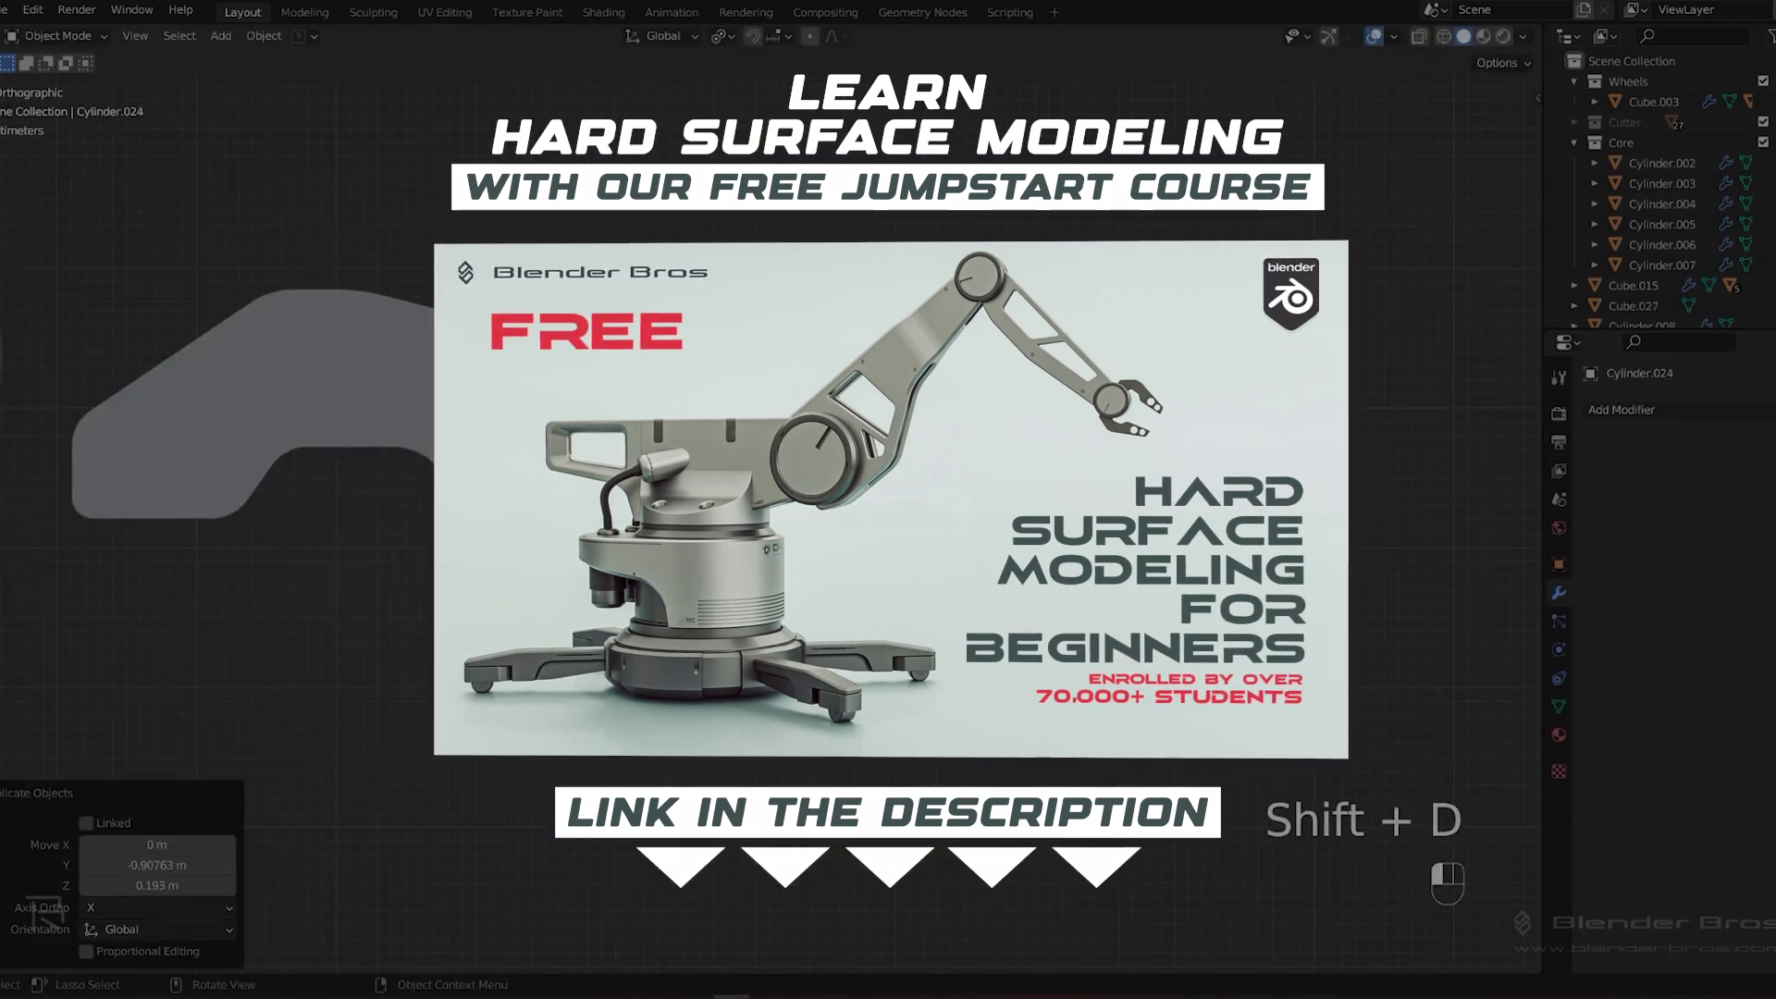
{"action": "key", "text": "s"}
{"action": "key", "text": "g"}
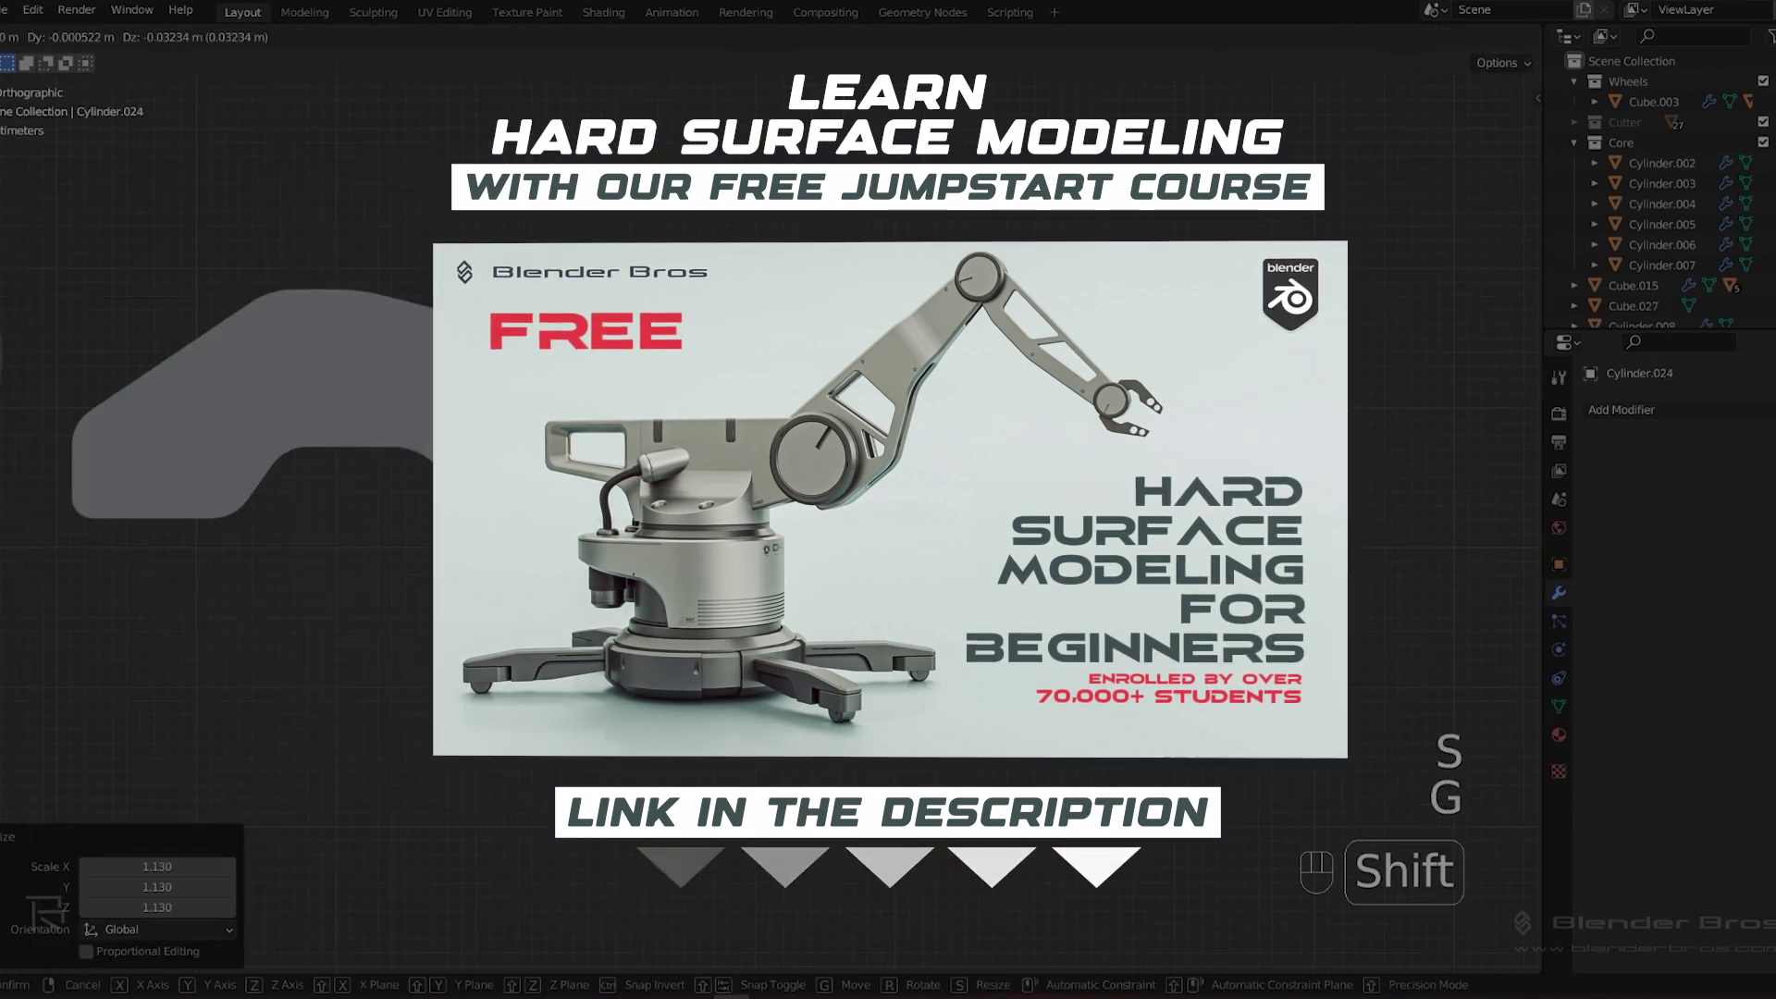
{"action": "key", "text": "ctrl+z"}
{"action": "key", "text": "Tab"}
{"action": "key", "text": "ctrl+b"}
Delete the default object, add a new Cube at the origin, and deselect everything
{"action": "key", "text": "x"}
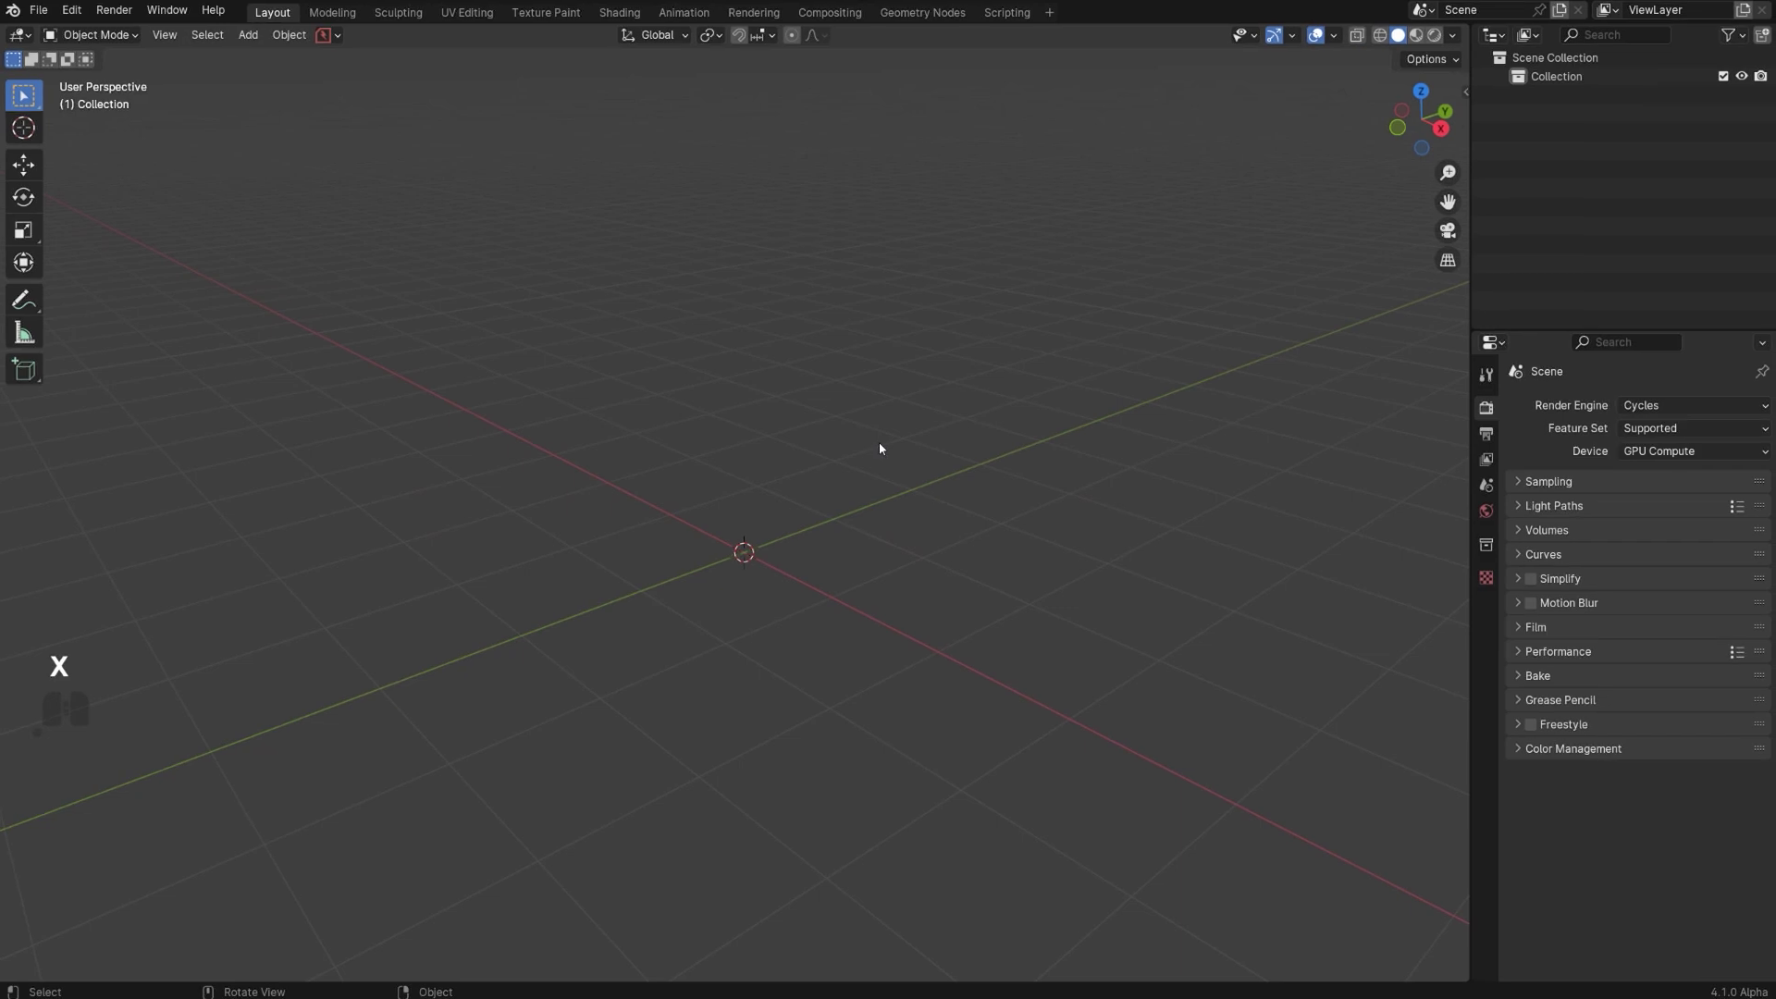
{"action": "key", "text": "shift+a"}
{"action": "left_click", "coordinate": [967, 462]}
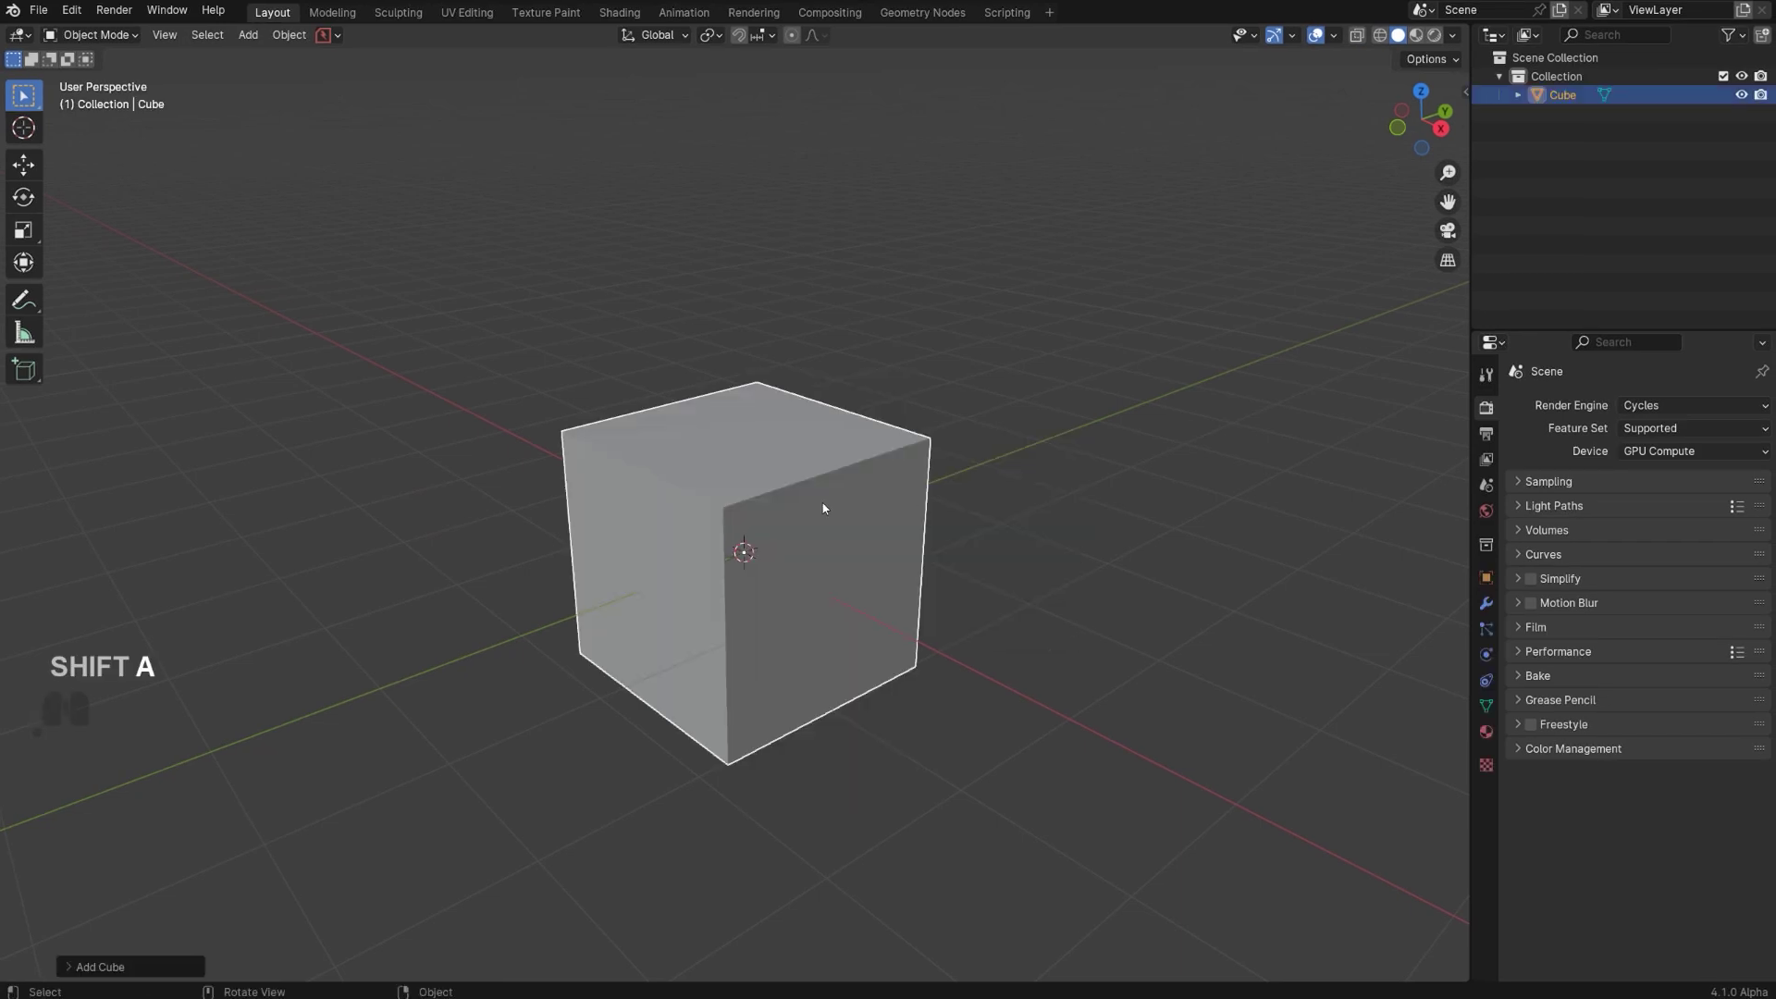
{"action": "middle_click_drag", "start_coordinate": [823, 508], "coordinate": [845, 457], "text": "shift"}
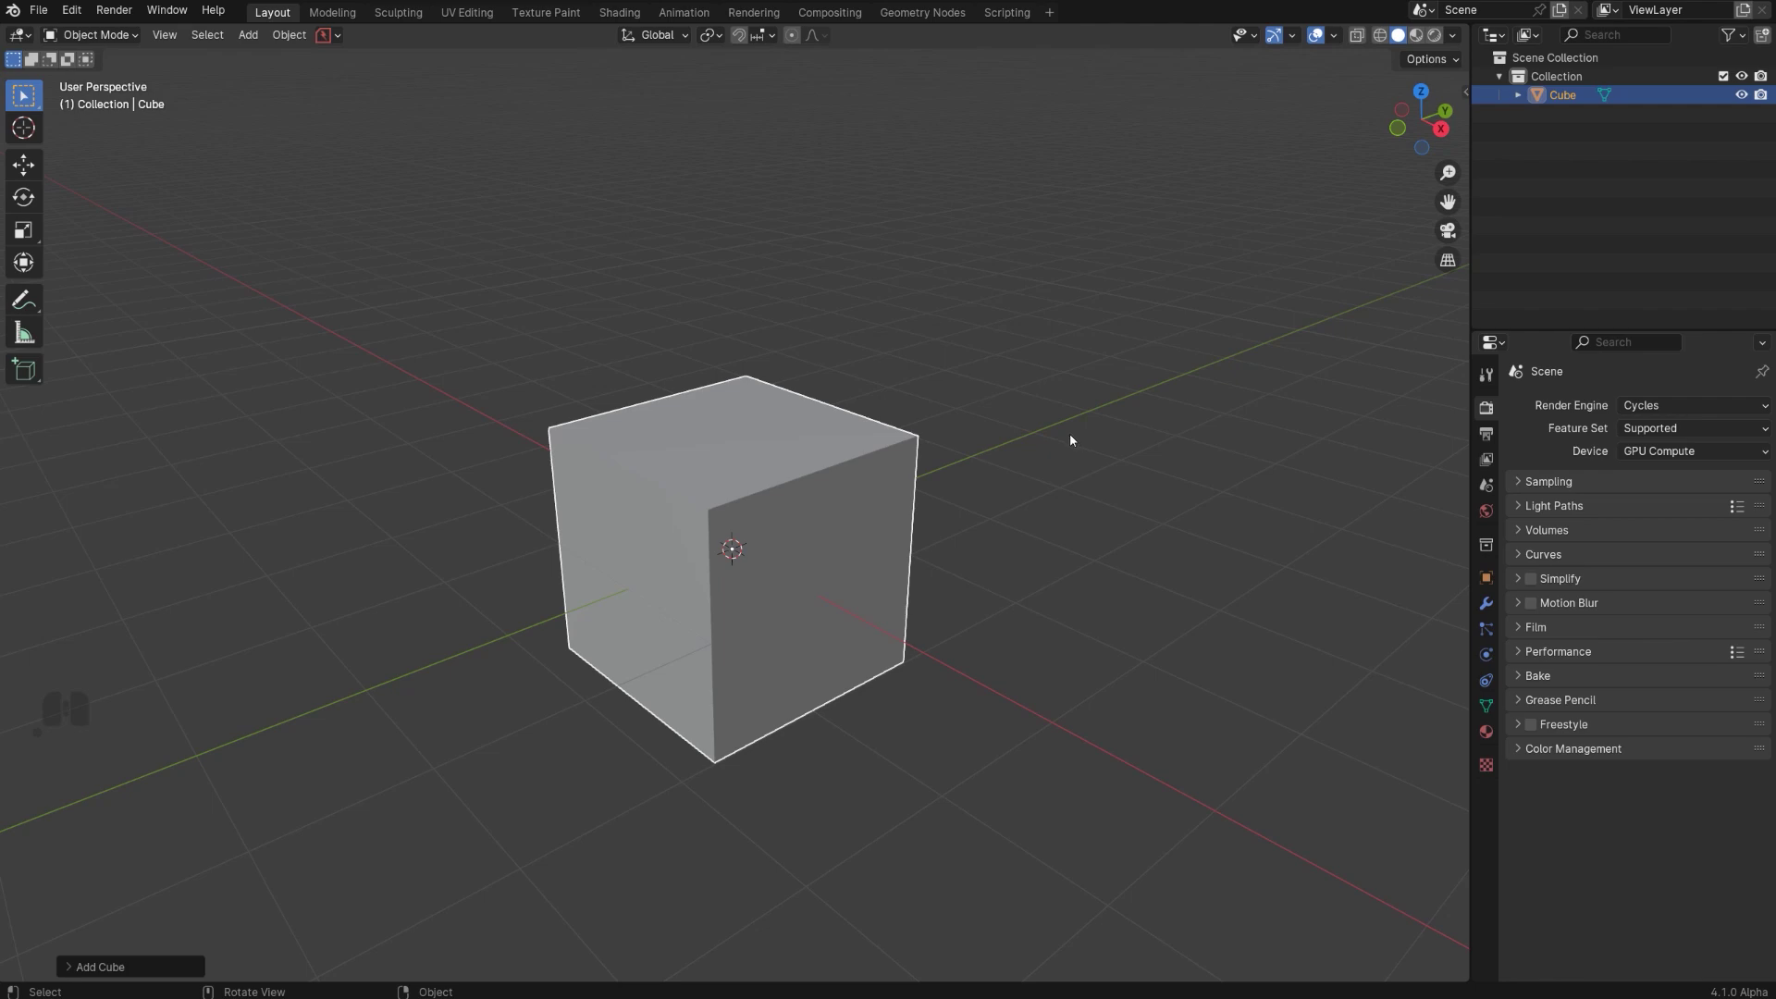
{"action": "left_click", "coordinate": [1067, 520]}
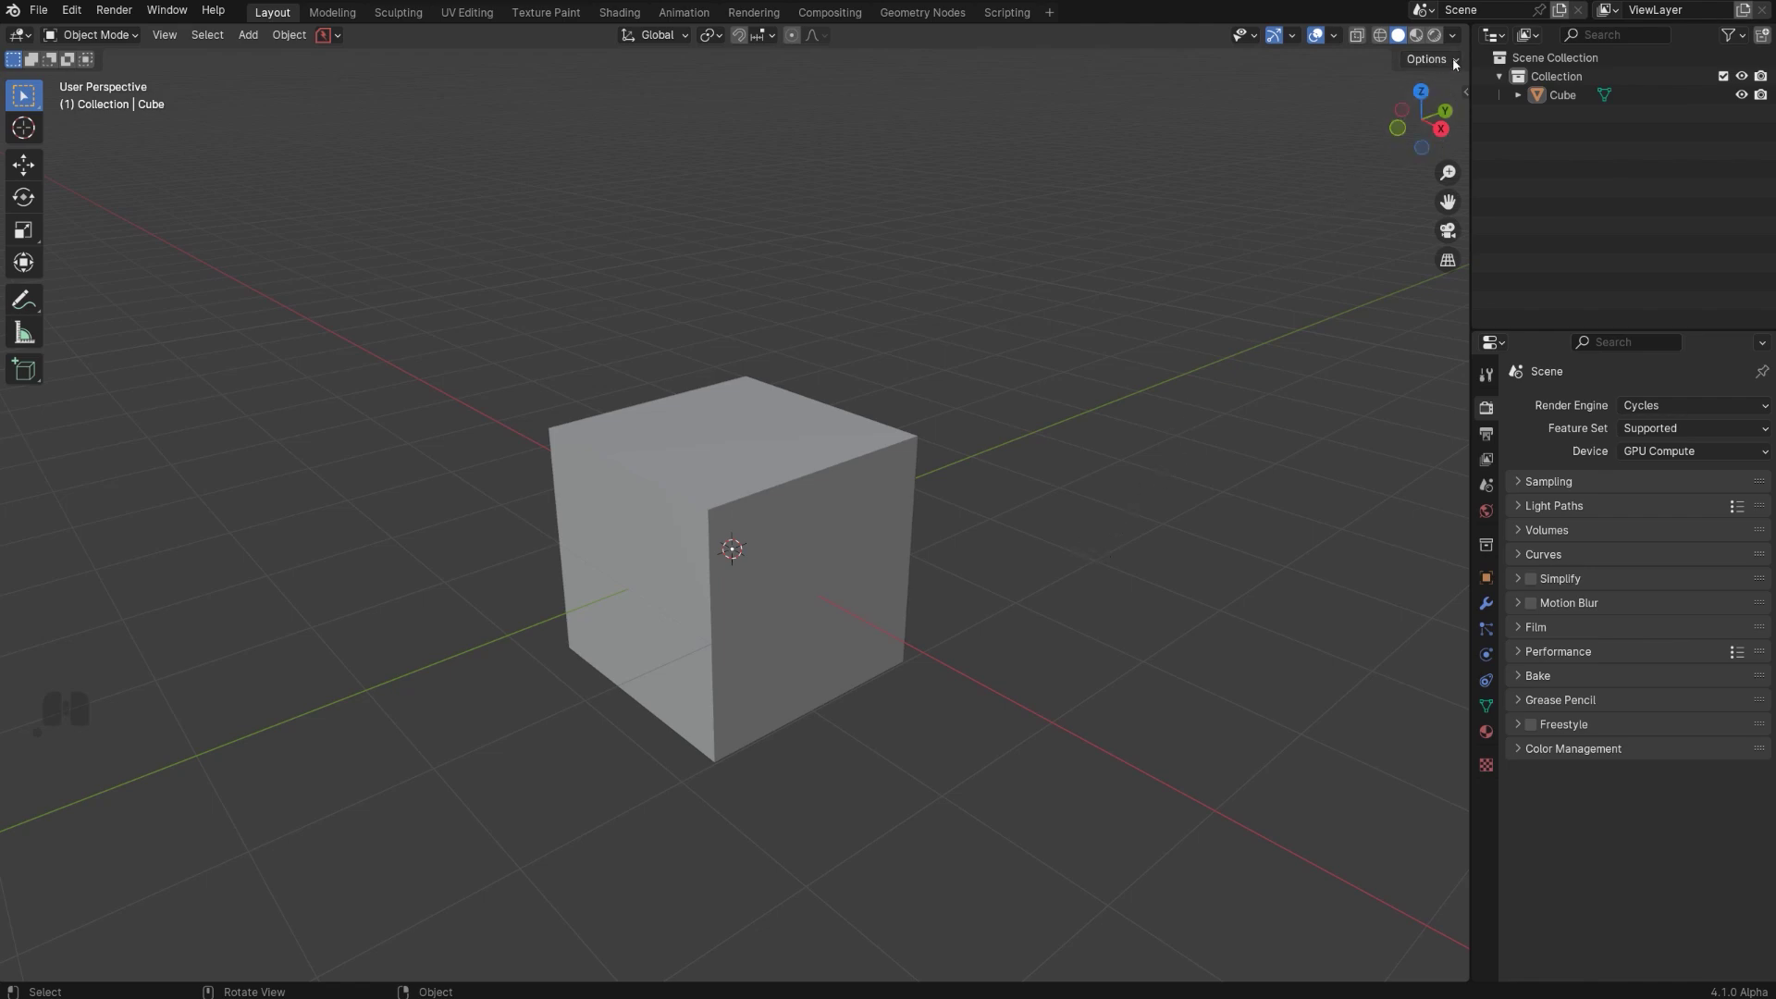
Enable Cavity in Viewport Shading, trying Ridge at 2.000 before setting it back to 1.000
{"action": "left_click", "coordinate": [1454, 35]}
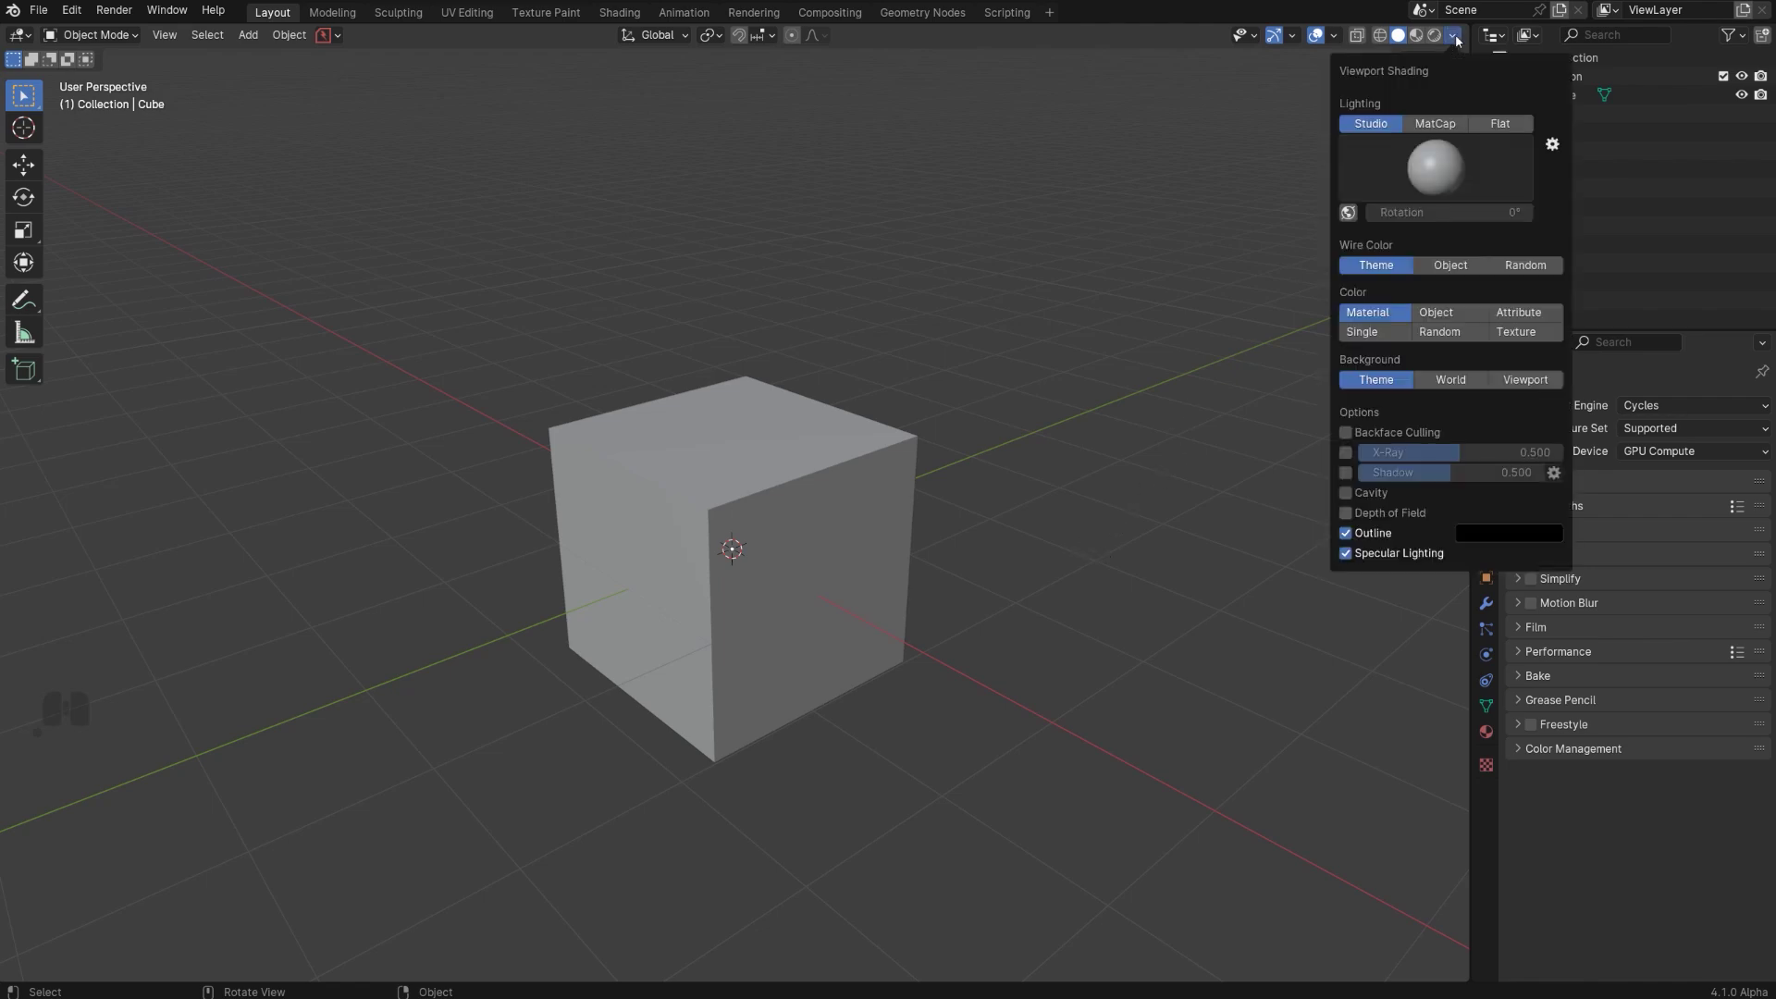
{"action": "left_click", "coordinate": [1346, 493]}
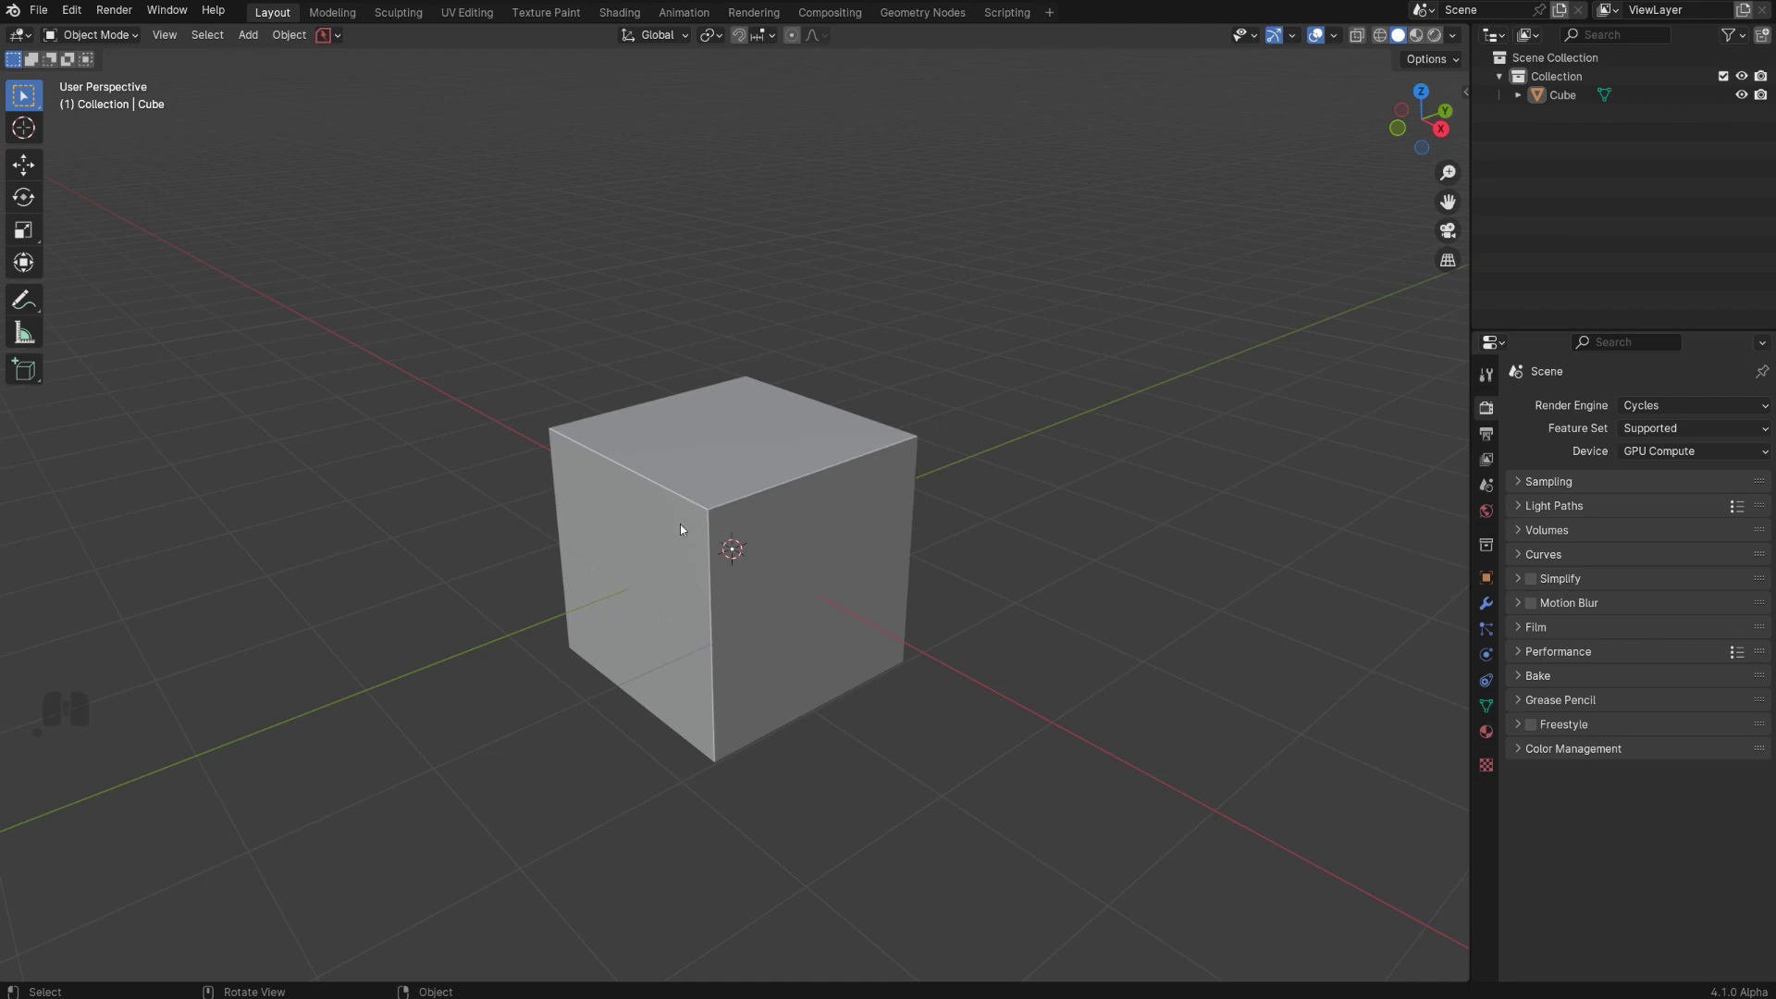
{"action": "left_click", "coordinate": [1455, 34]}
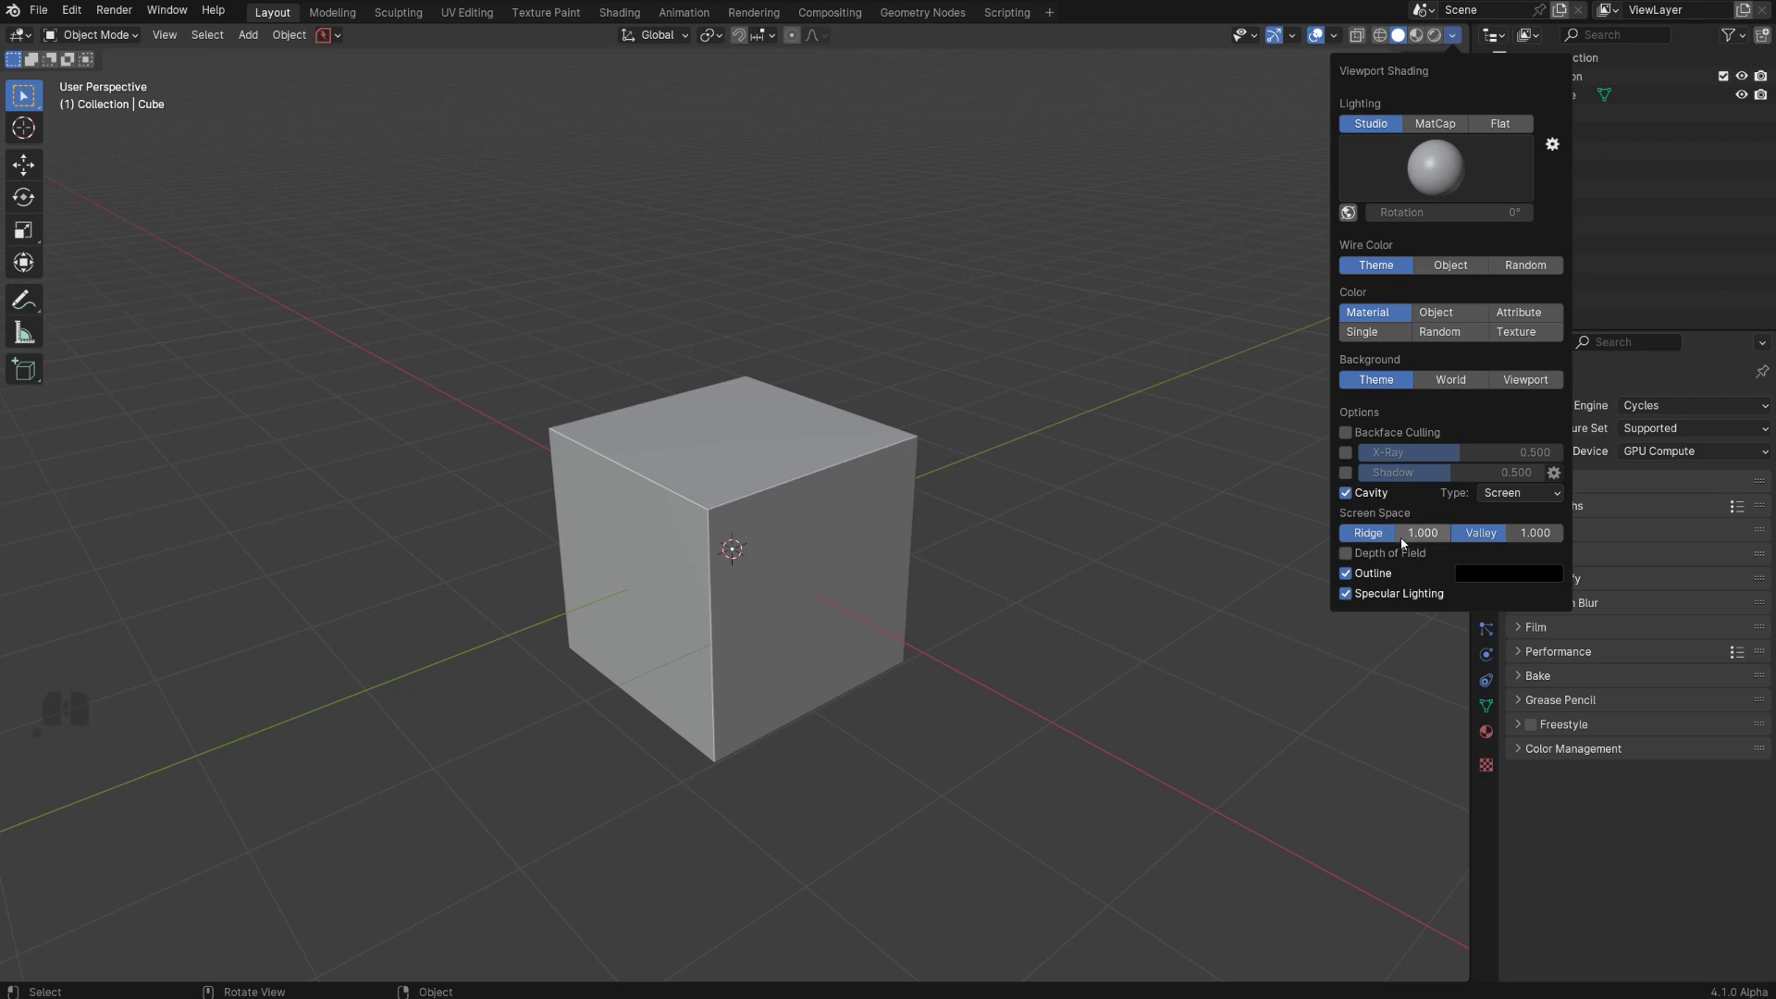
{"action": "left_click_drag", "start_coordinate": [1406, 534], "coordinate": [1471, 535]}
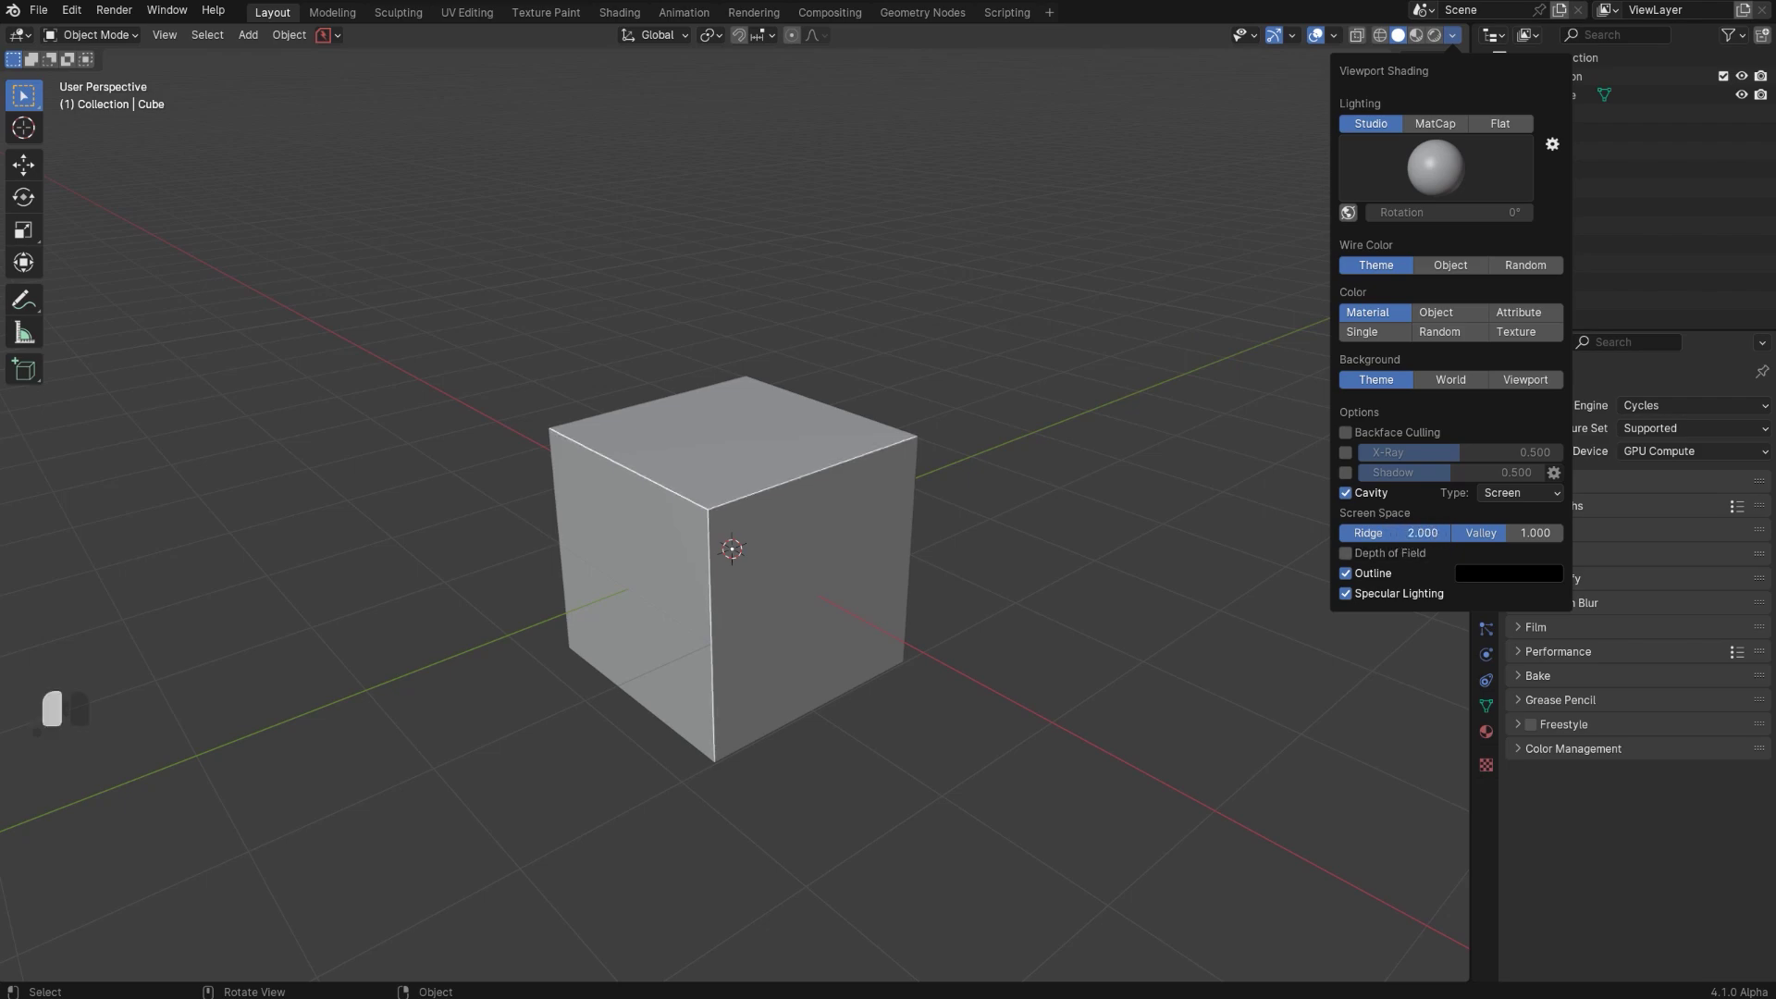
{"action": "double_click", "coordinate": [1396, 533]}
{"action": "key", "text": "BackSpace"}
{"action": "type", "text": "1"}
{"action": "key", "text": "Return"}
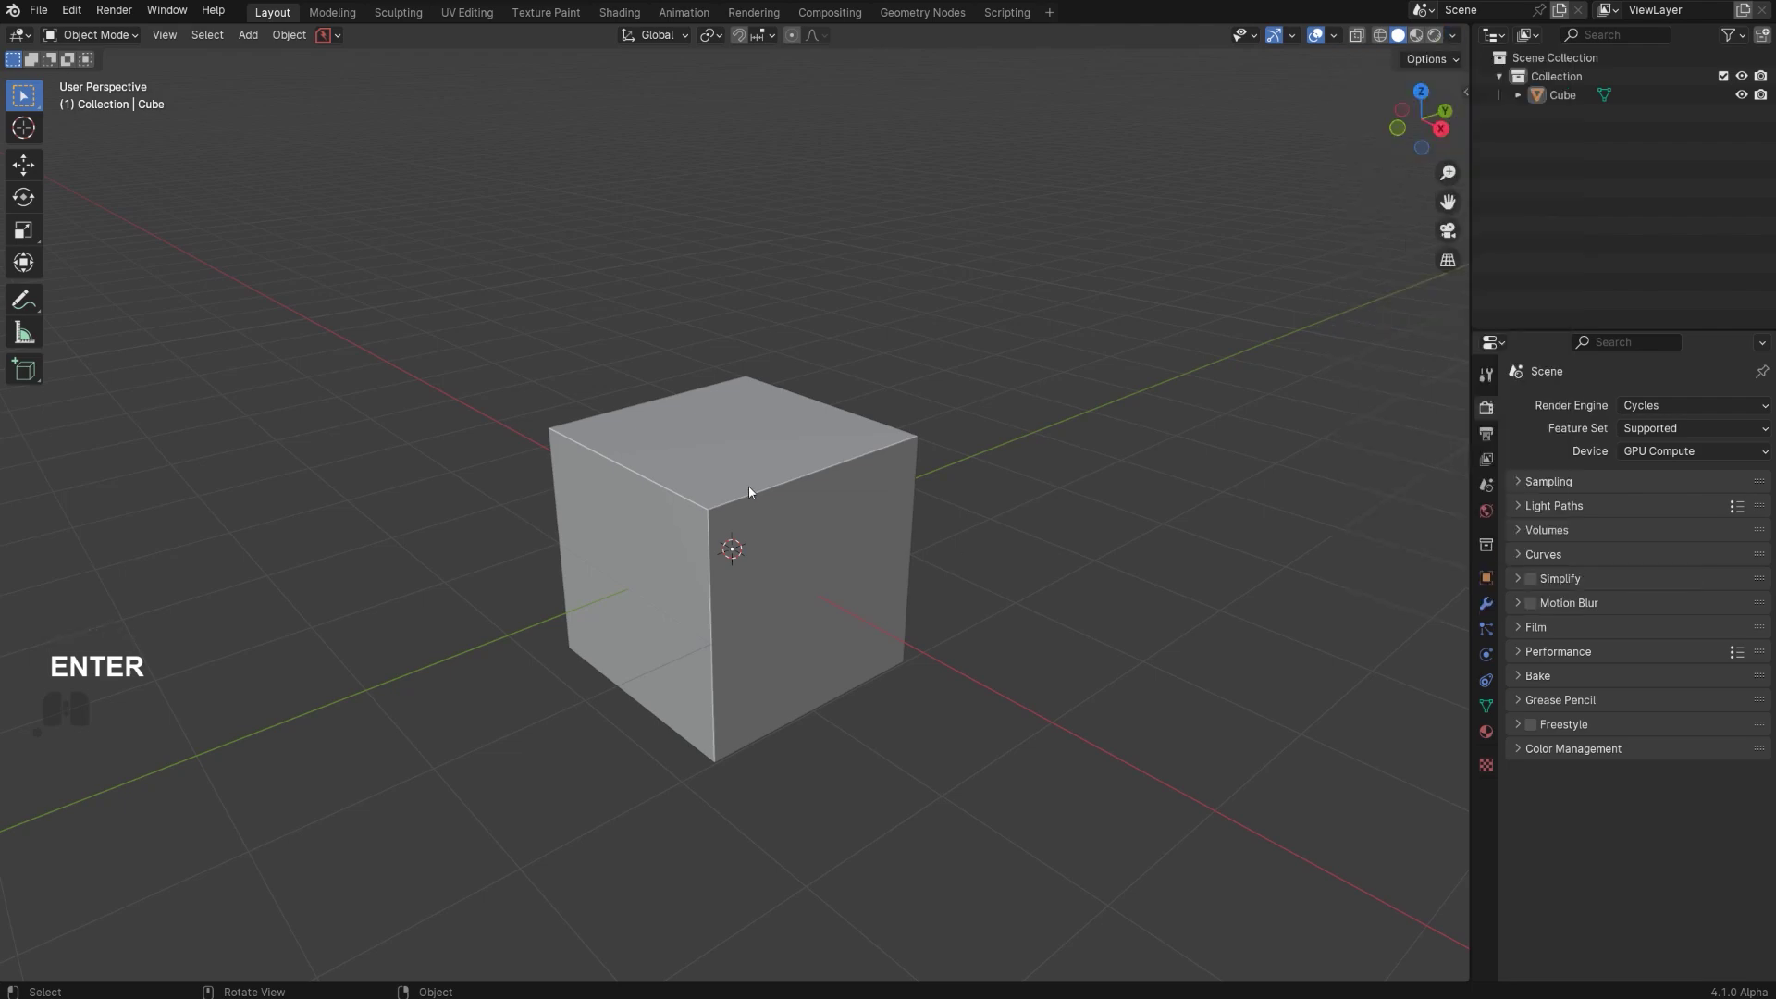
Duplicate the cube in place, shrink the copy, and offset it to overlap one side
{"action": "left_click", "coordinate": [796, 498]}
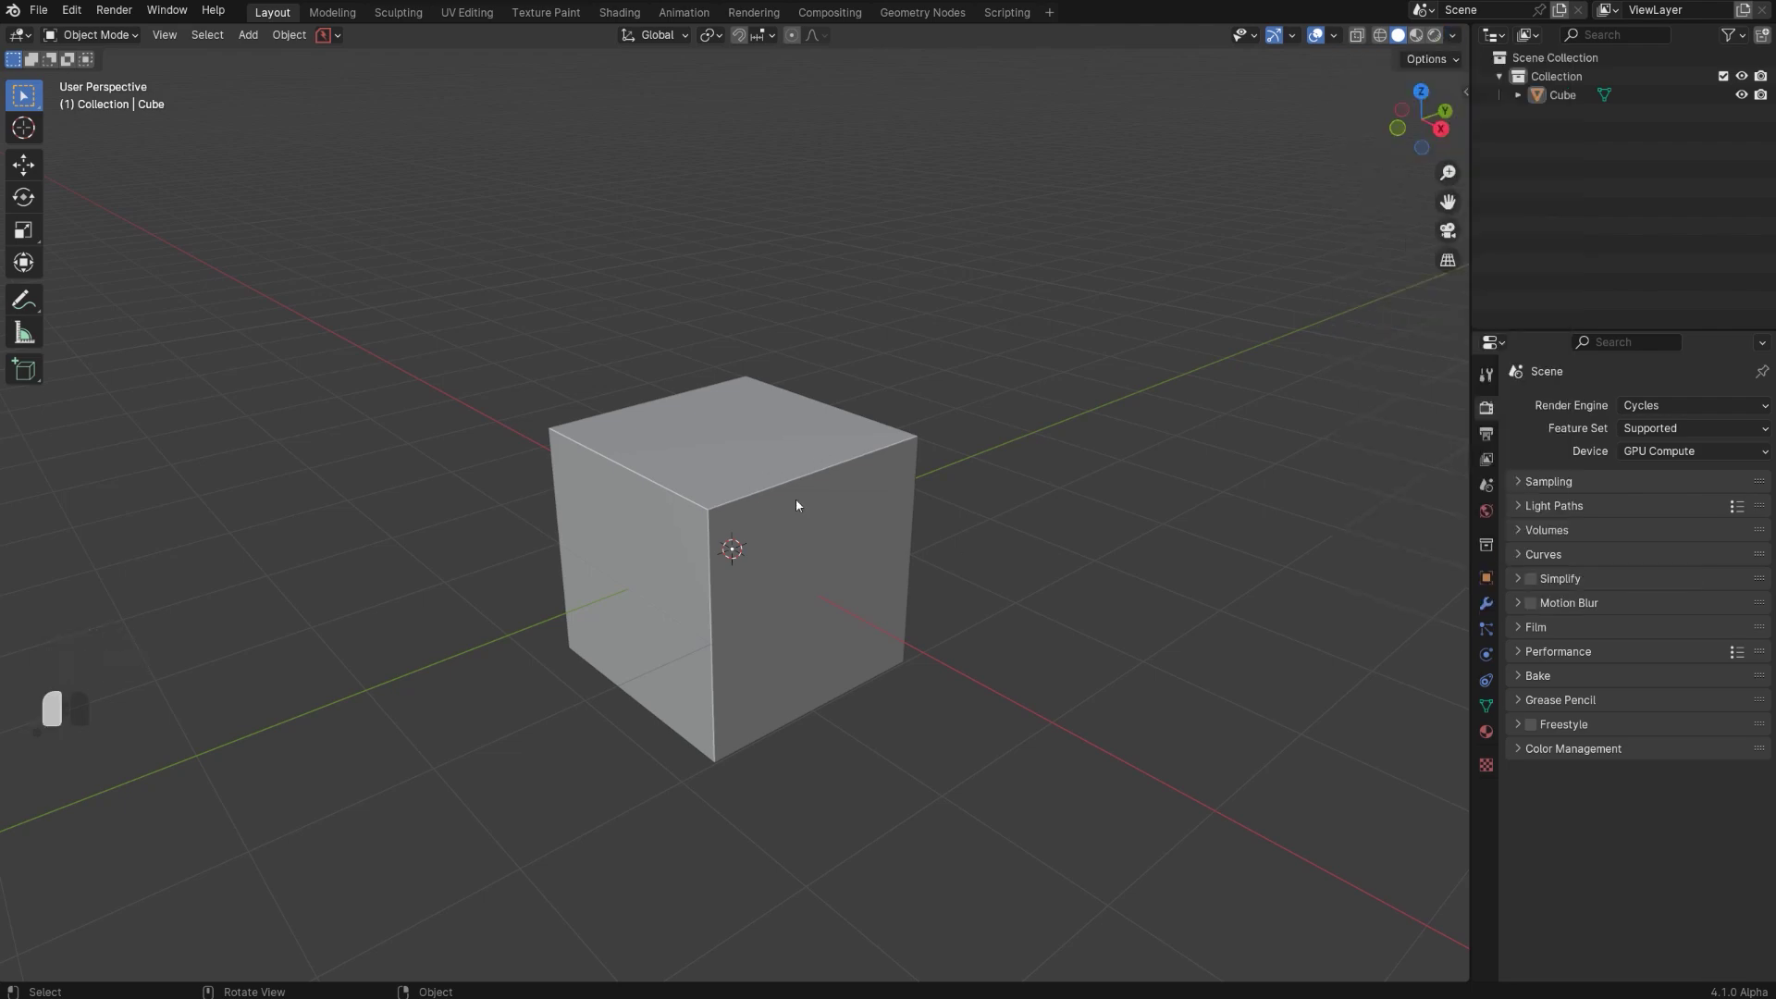
{"action": "key", "text": "shift+d"}
{"action": "right_click", "coordinate": [862, 385]}
{"action": "key", "text": "s"}
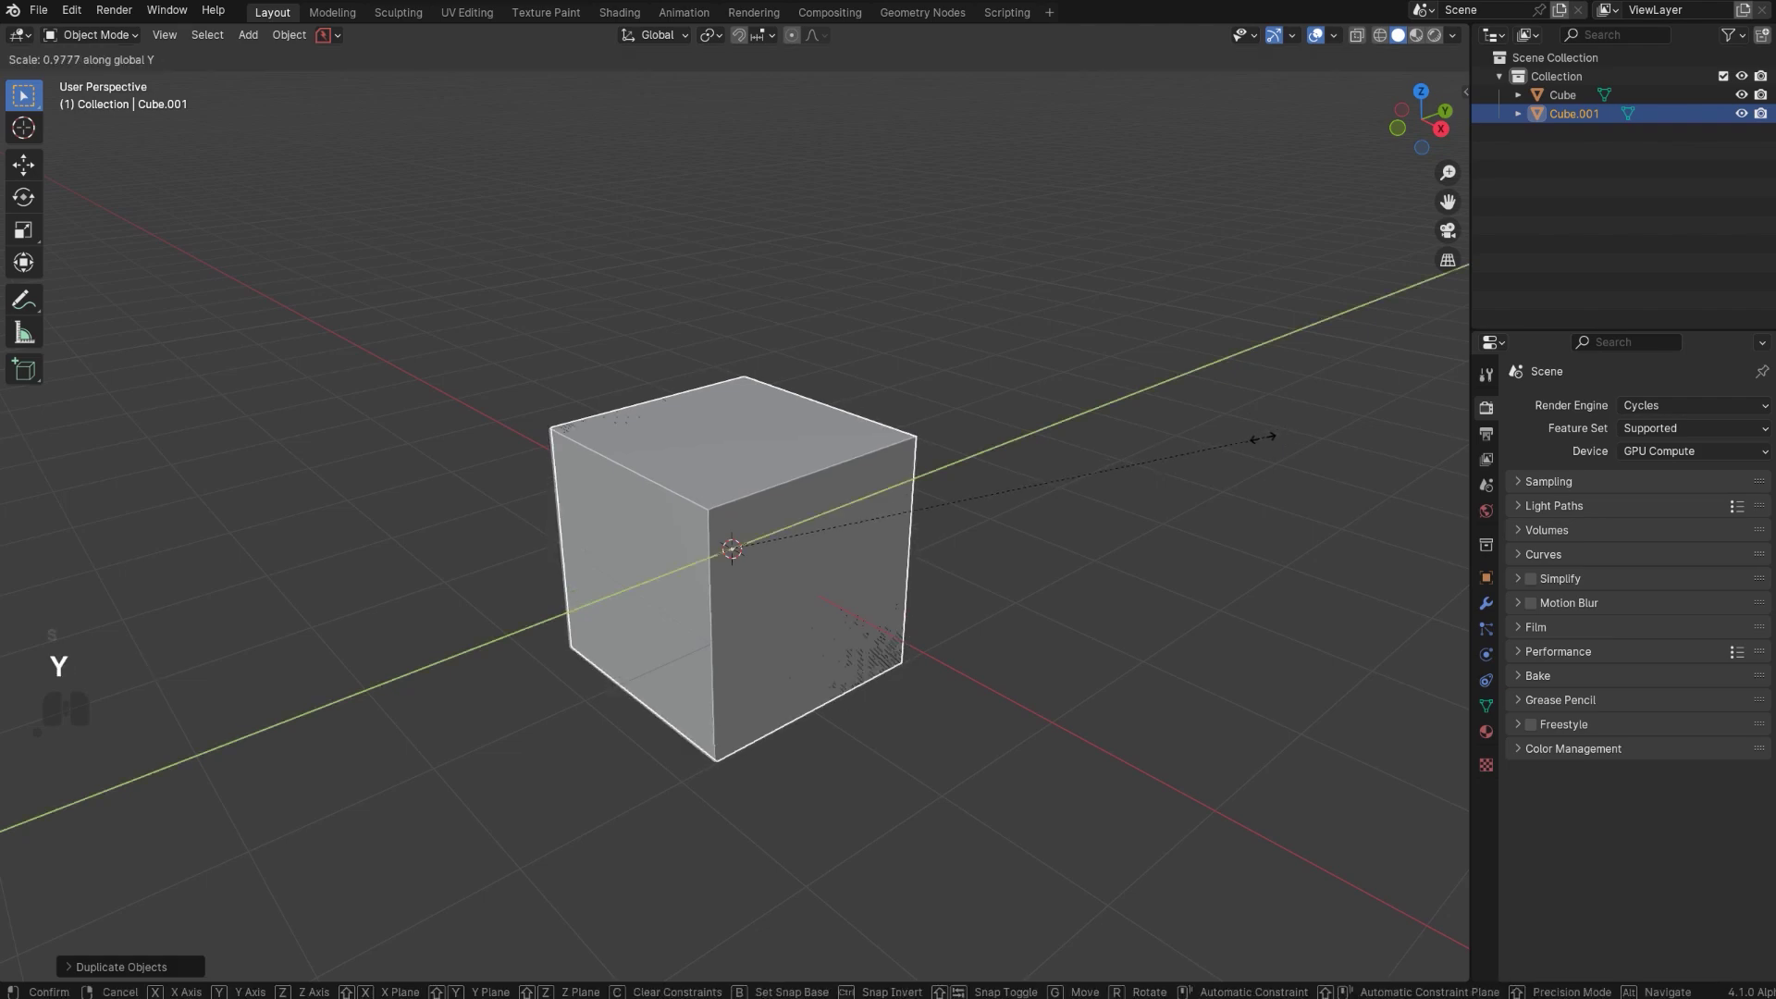
{"action": "left_click", "coordinate": [903, 503]}
{"action": "key", "text": "g"}
{"action": "key", "text": "shift+x"}
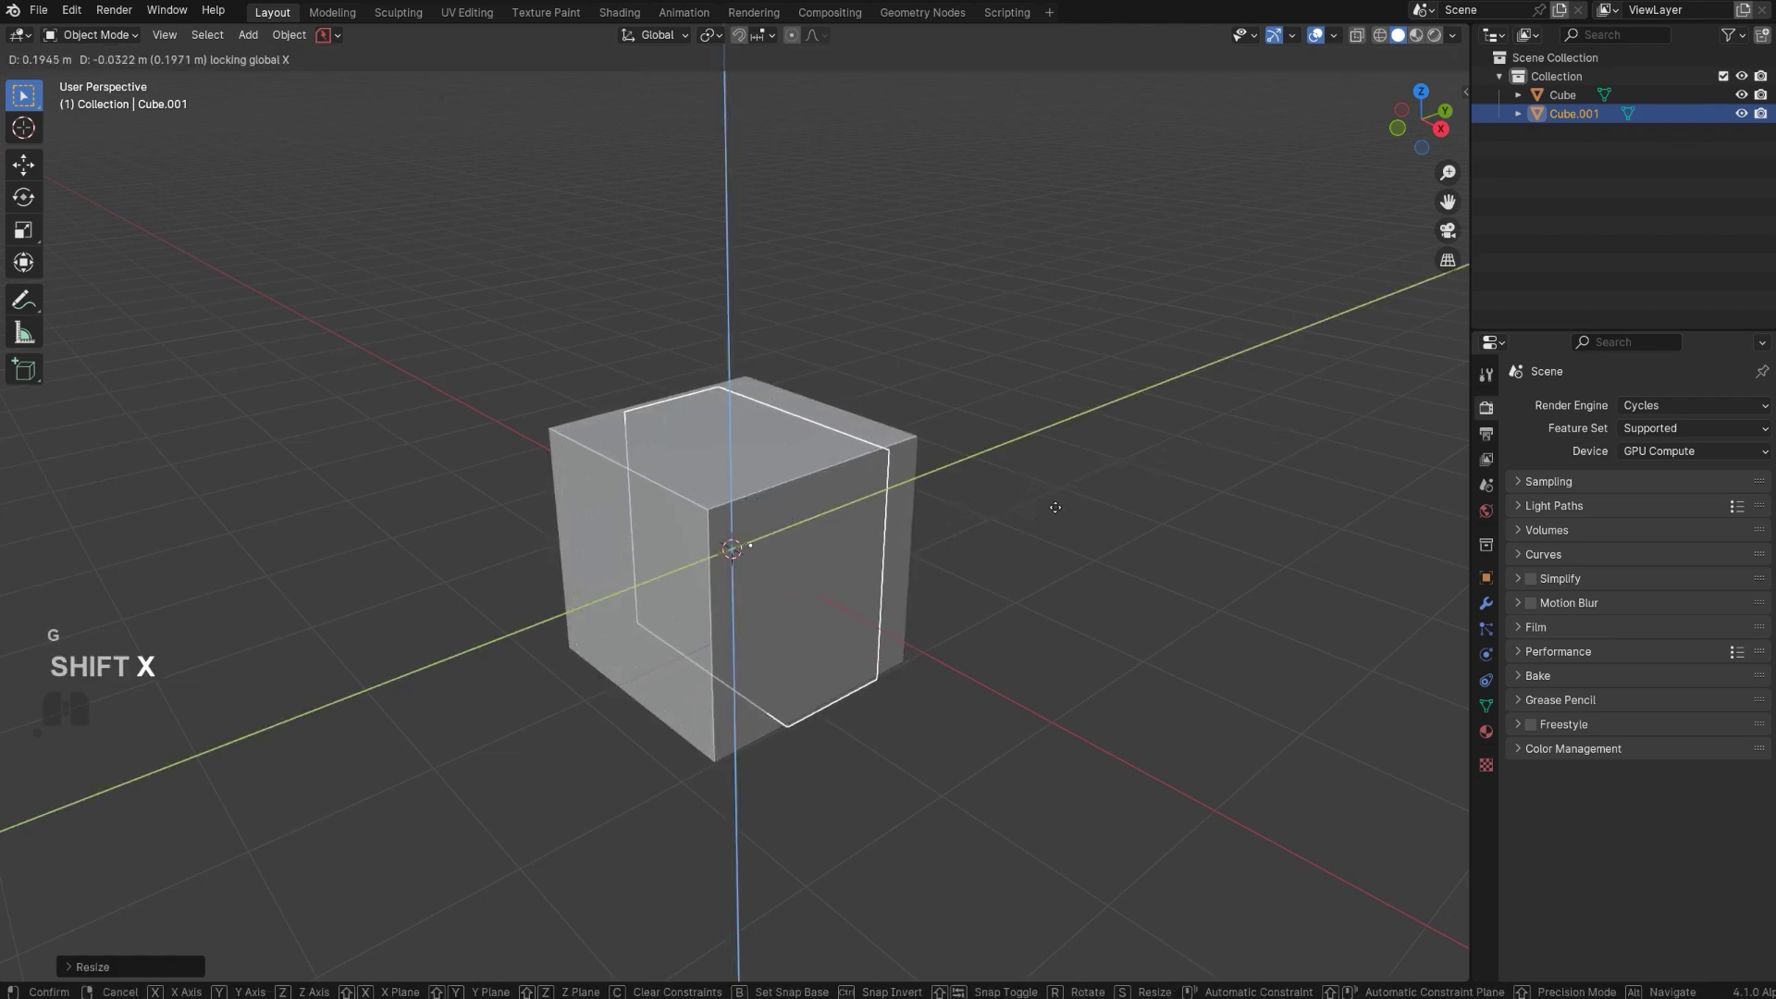
{"action": "key", "text": "shift+y"}
{"action": "left_click", "coordinate": [941, 523]}
Subtract the smaller copy from the cube with a difference boolean and hide the cutter
{"action": "left_click", "coordinate": [735, 523], "text": "shift"}
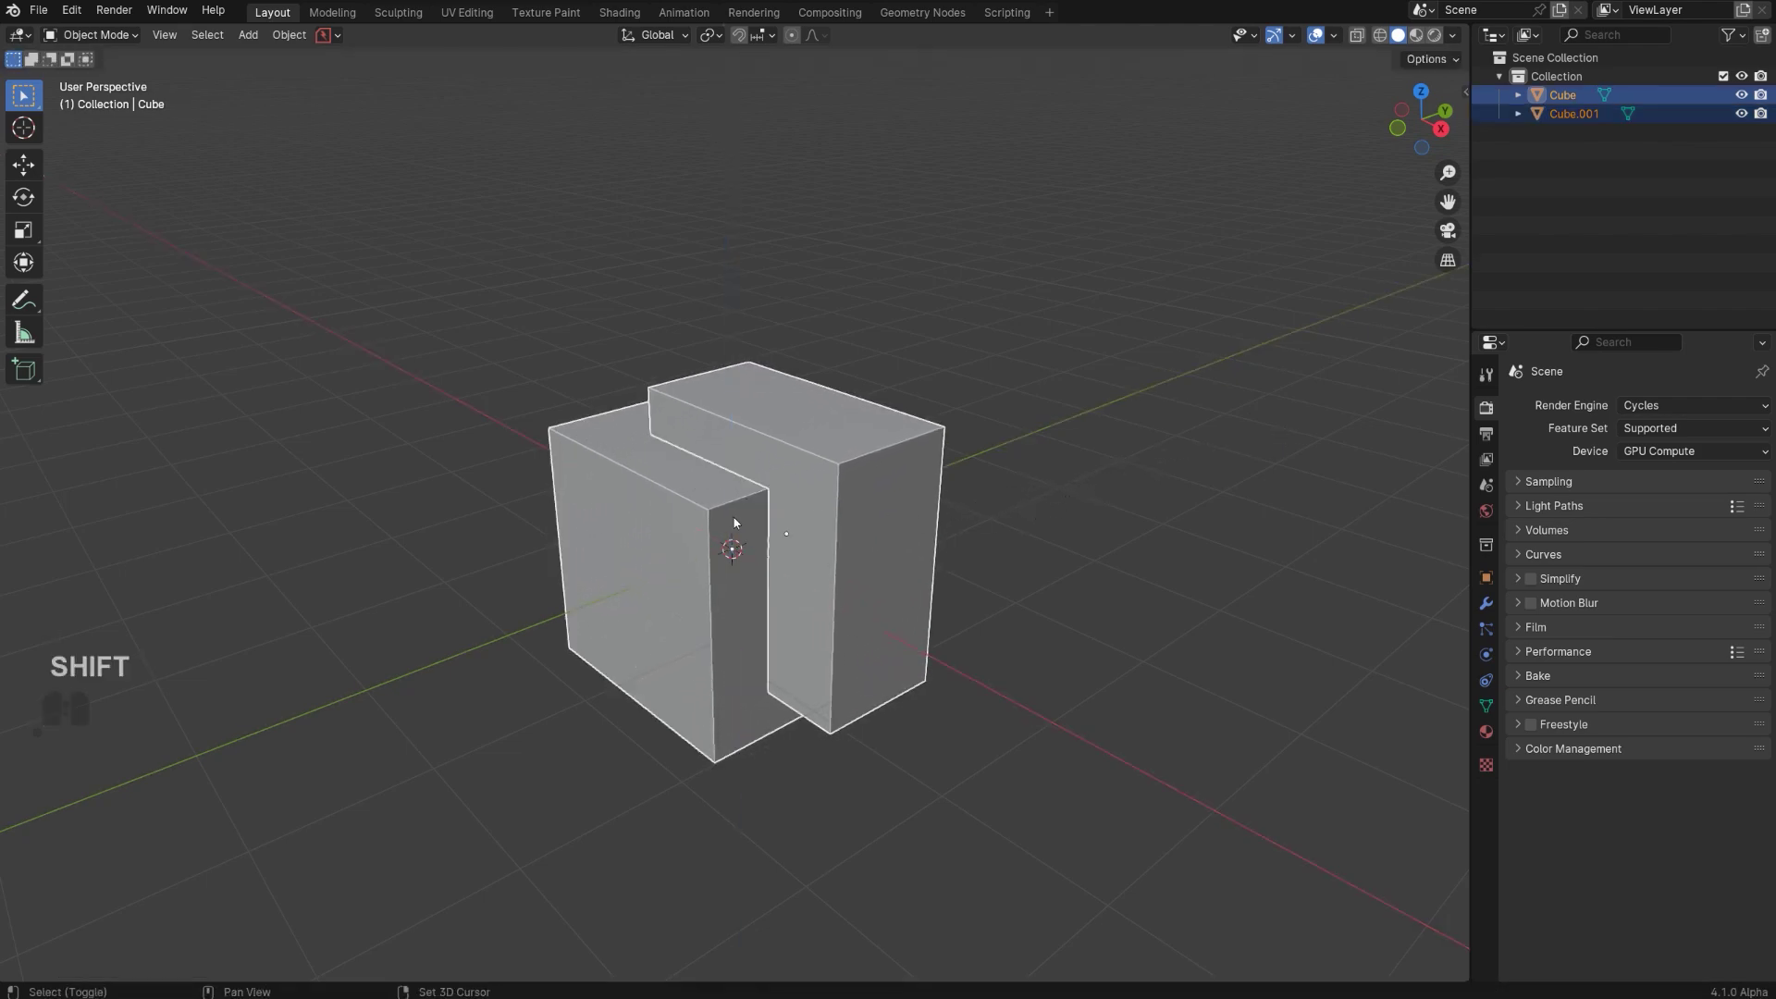
{"action": "key", "text": "ctrl+KP_Subtract"}
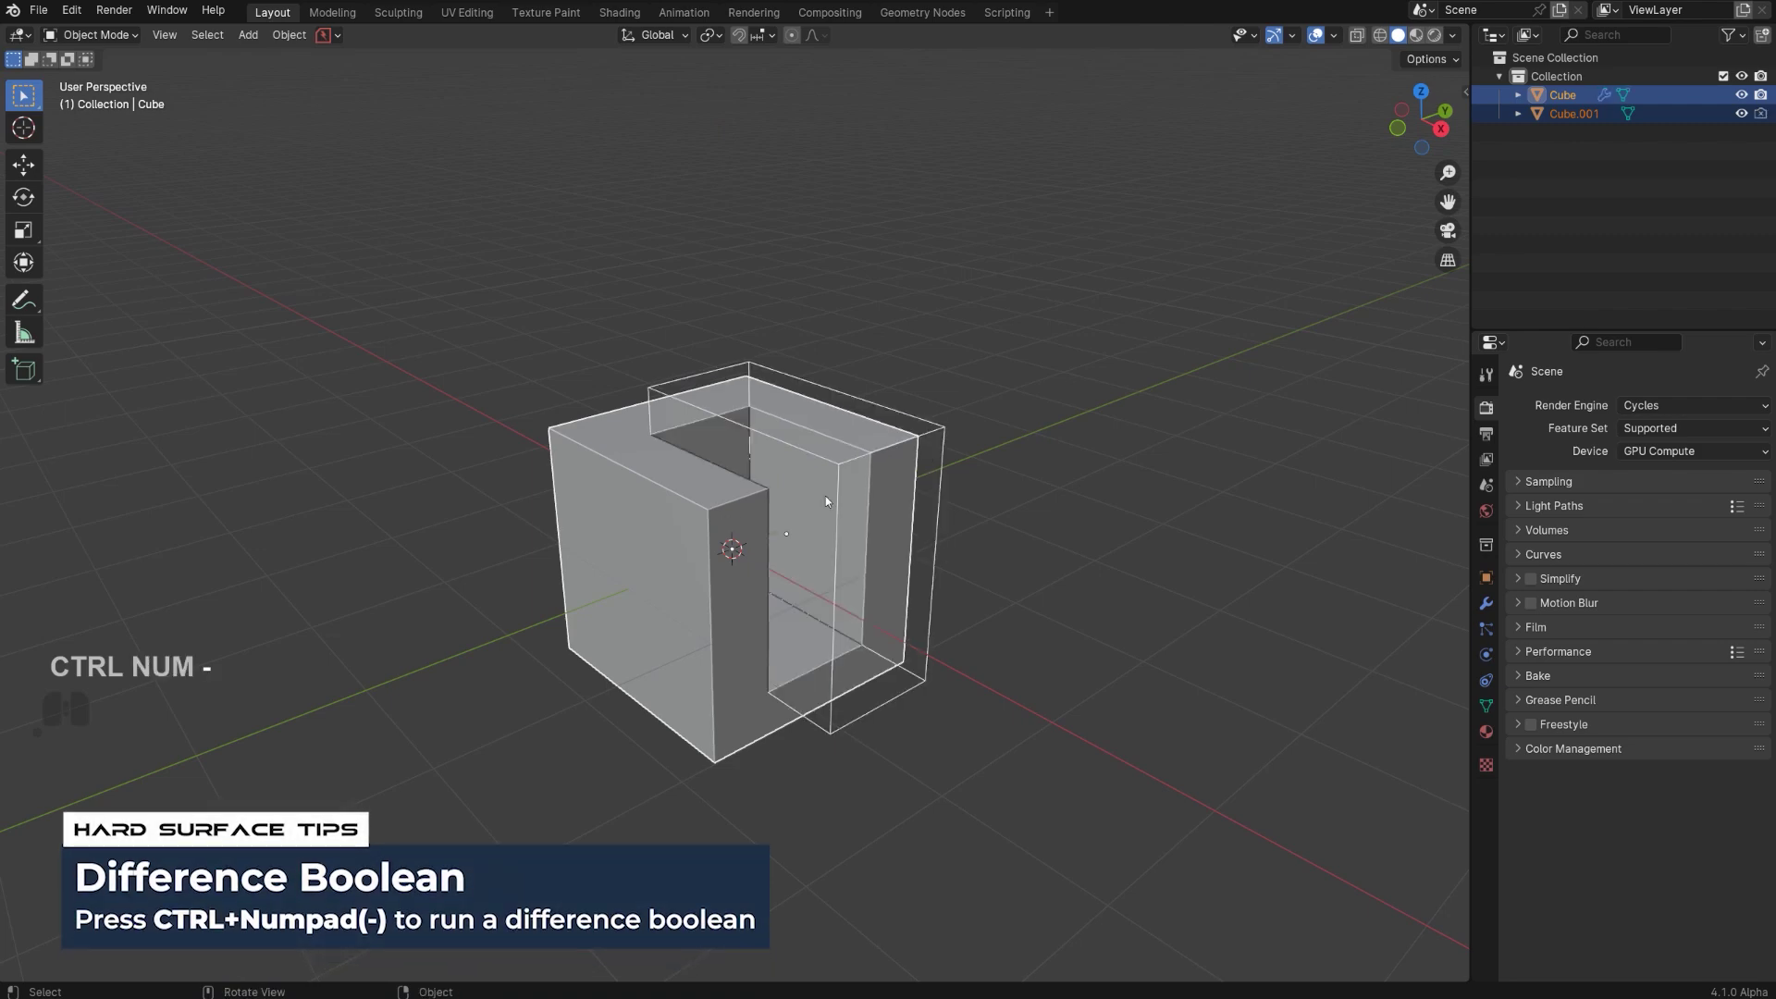
{"action": "key", "text": "h"}
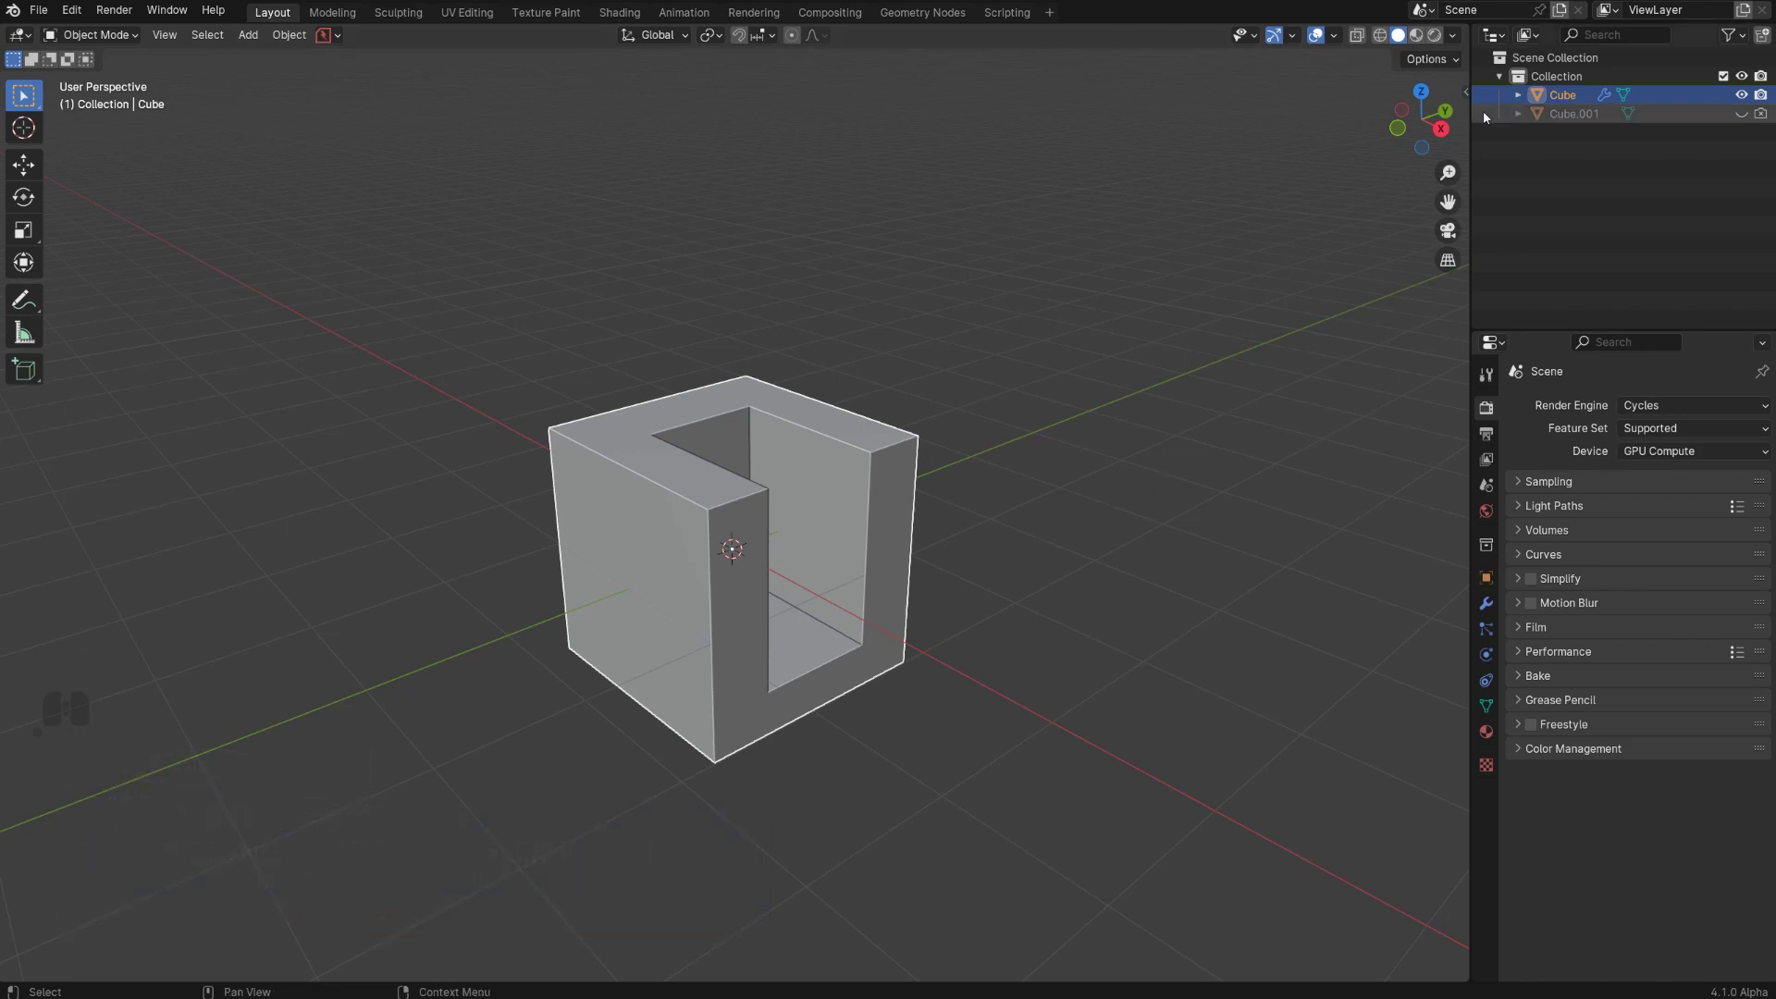
Raise the cavity Valley strength, then set it back to 1.000
{"action": "left_click", "coordinate": [1452, 35]}
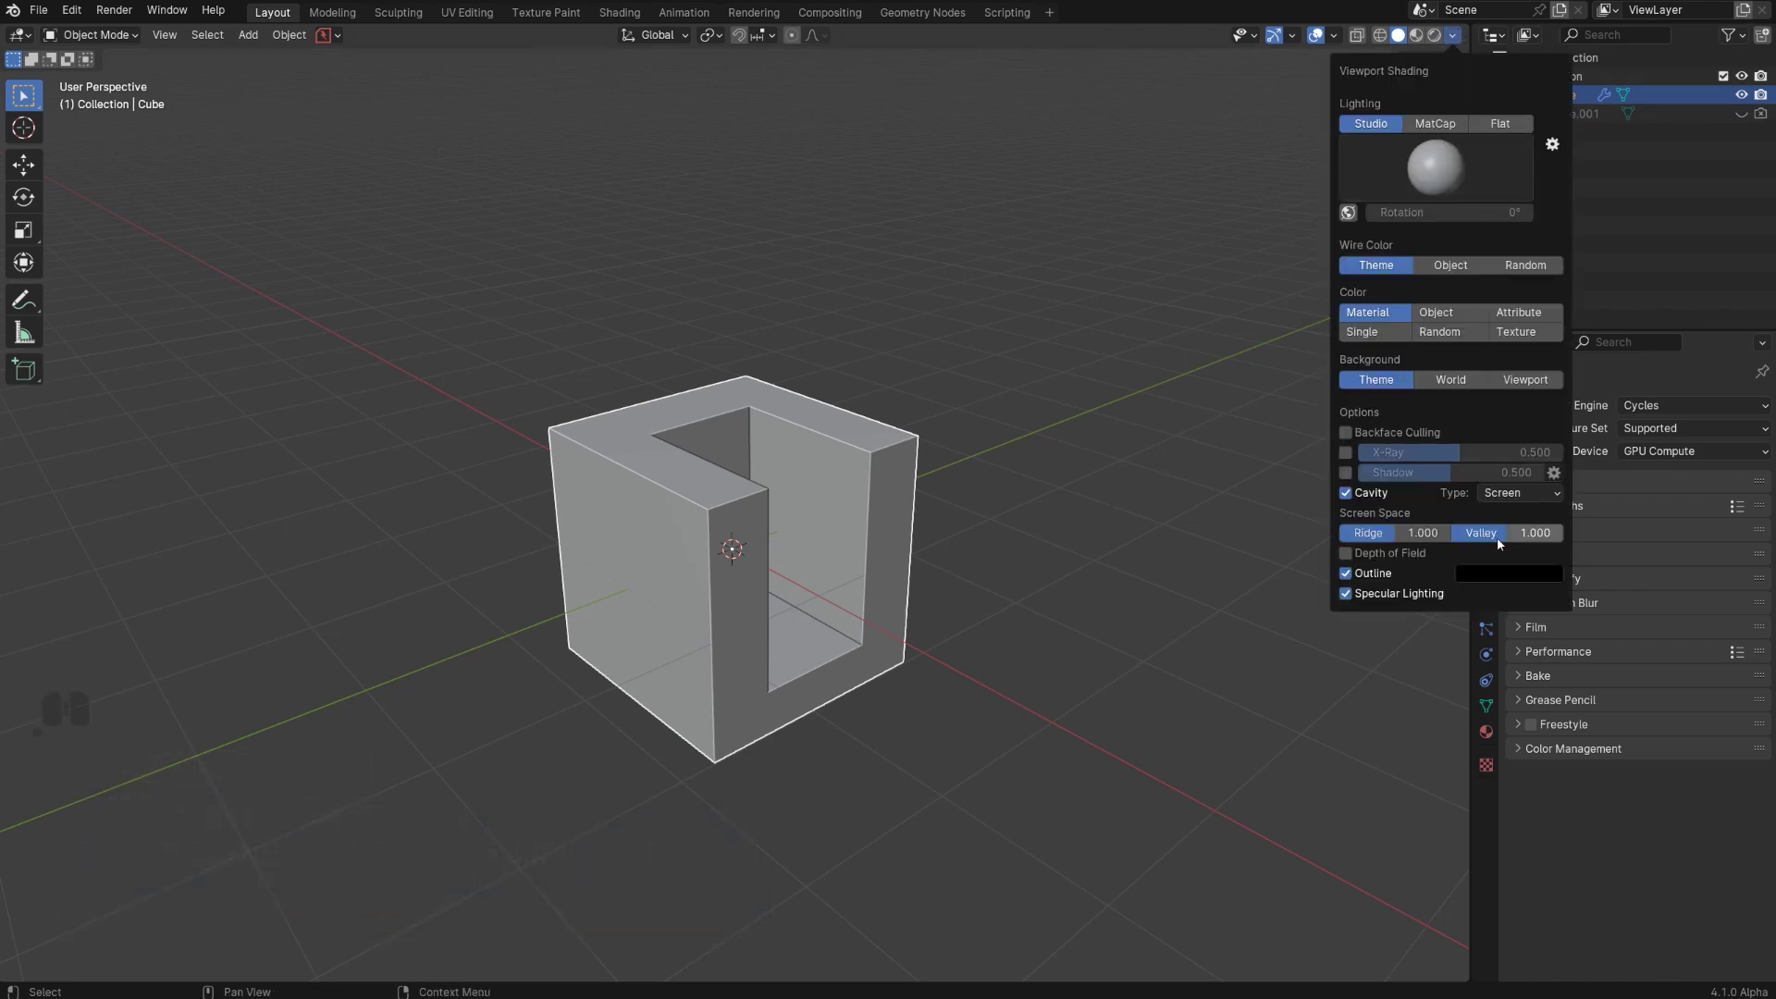
{"action": "left_click_drag", "start_coordinate": [1485, 532], "coordinate": [1535, 533]}
{"action": "left_click", "coordinate": [1522, 533]}
{"action": "type", "text": "1"}
{"action": "key", "text": "Return"}
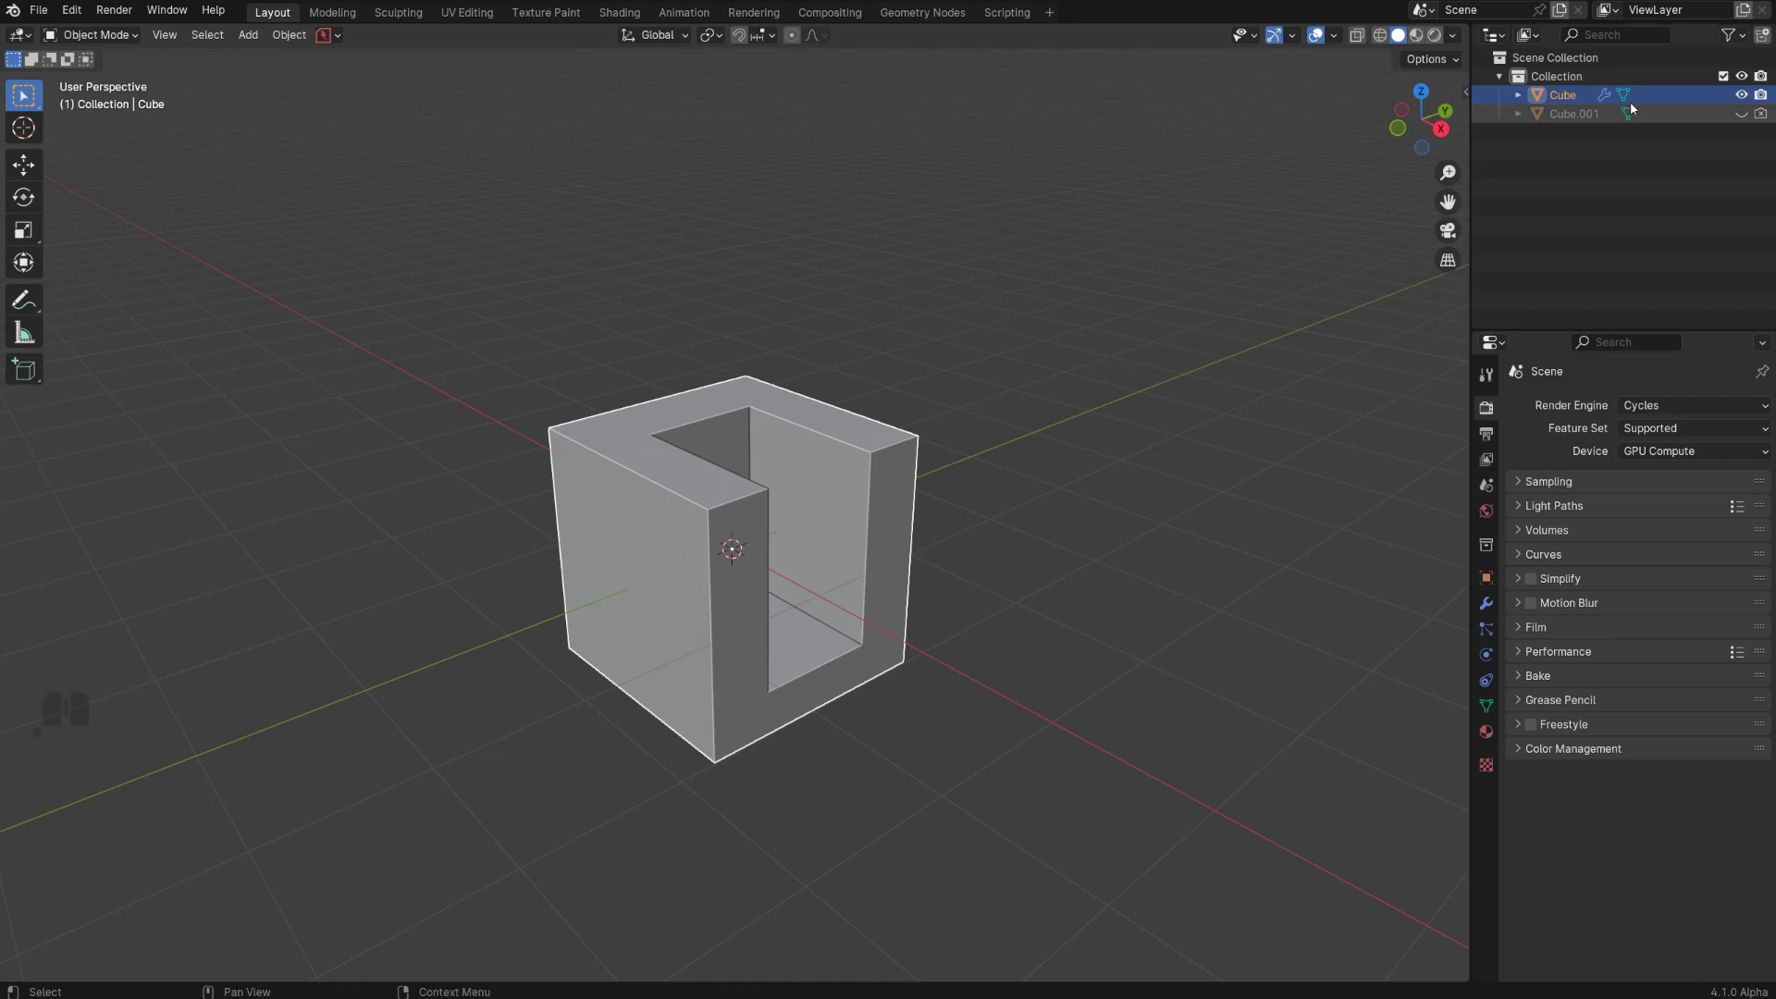
Switch the cavity type from Screen to World
{"action": "left_click", "coordinate": [1455, 36]}
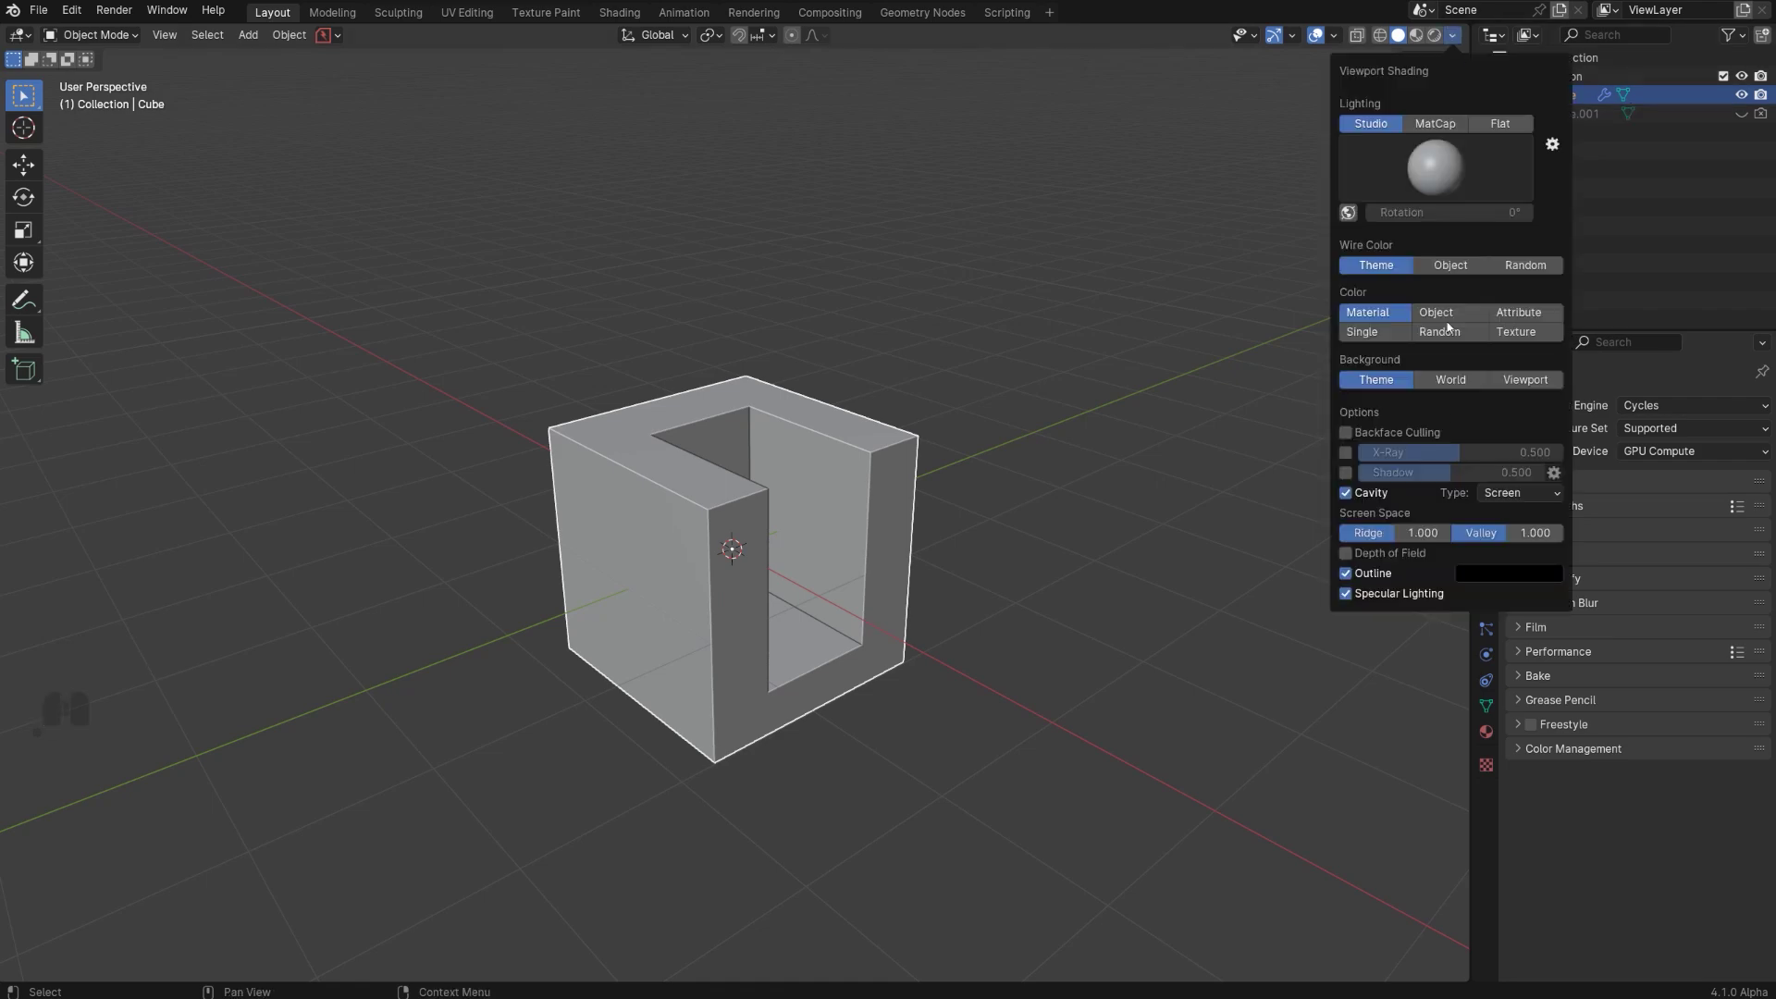
{"action": "left_click", "coordinate": [1531, 497]}
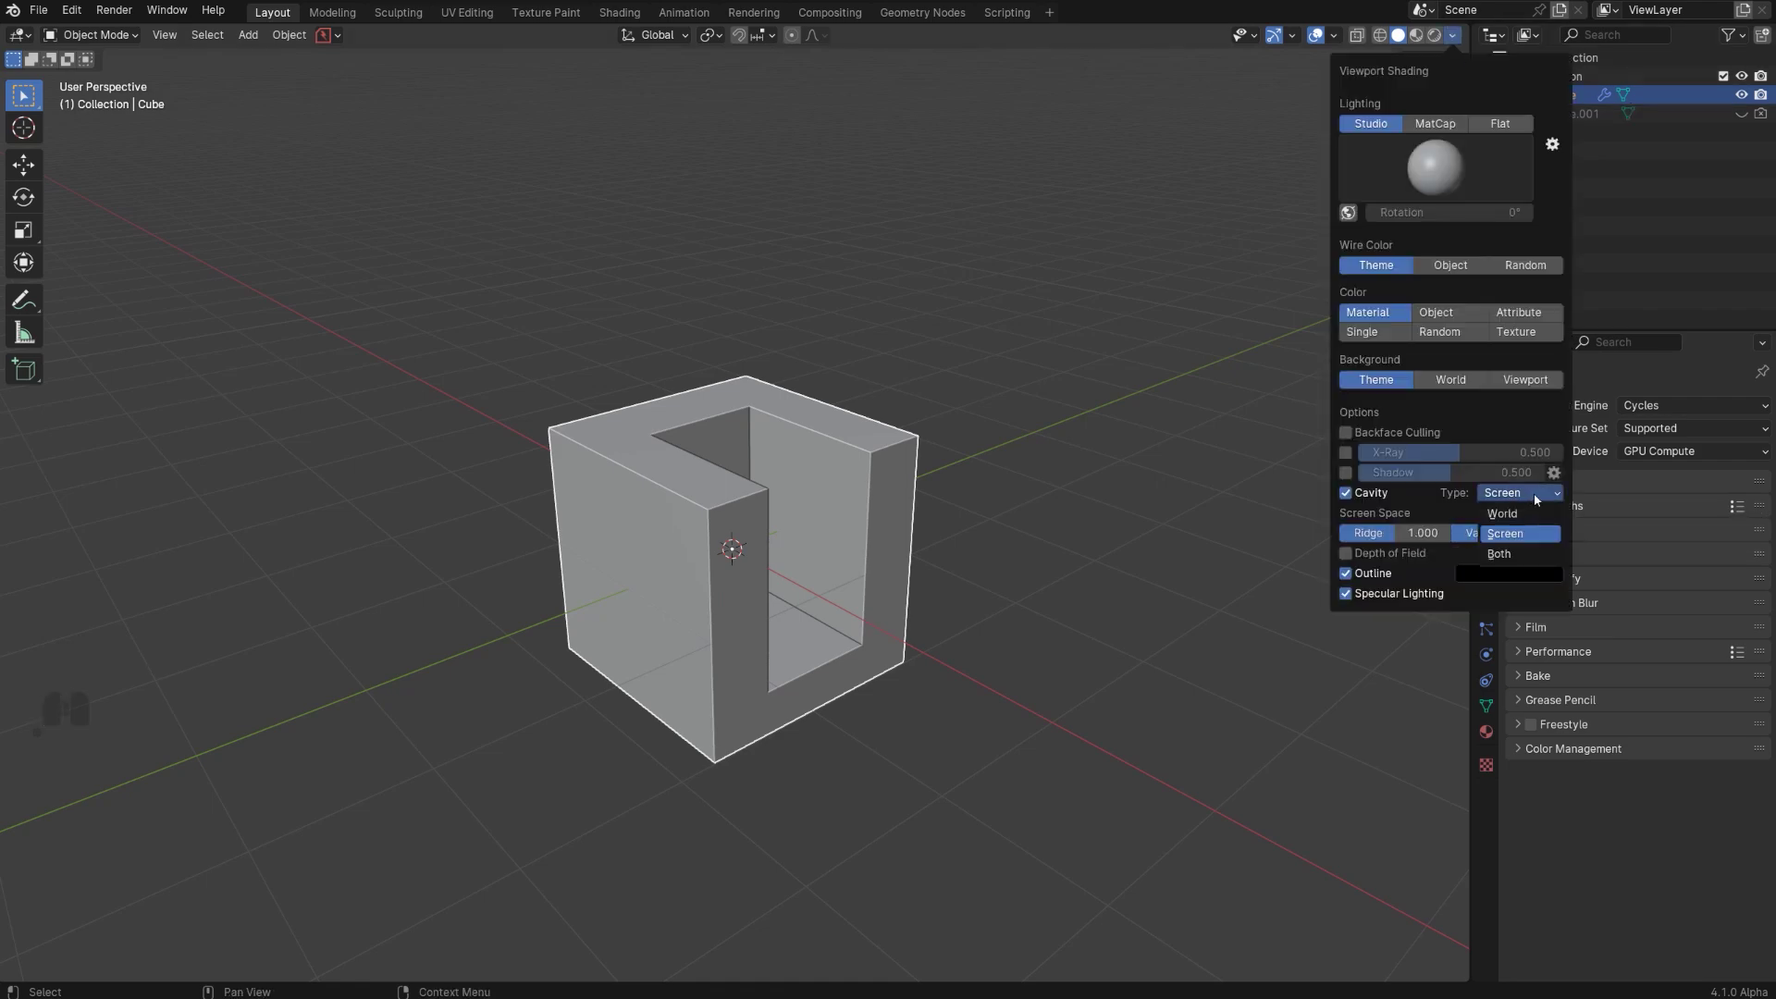
{"action": "left_click", "coordinate": [1536, 553]}
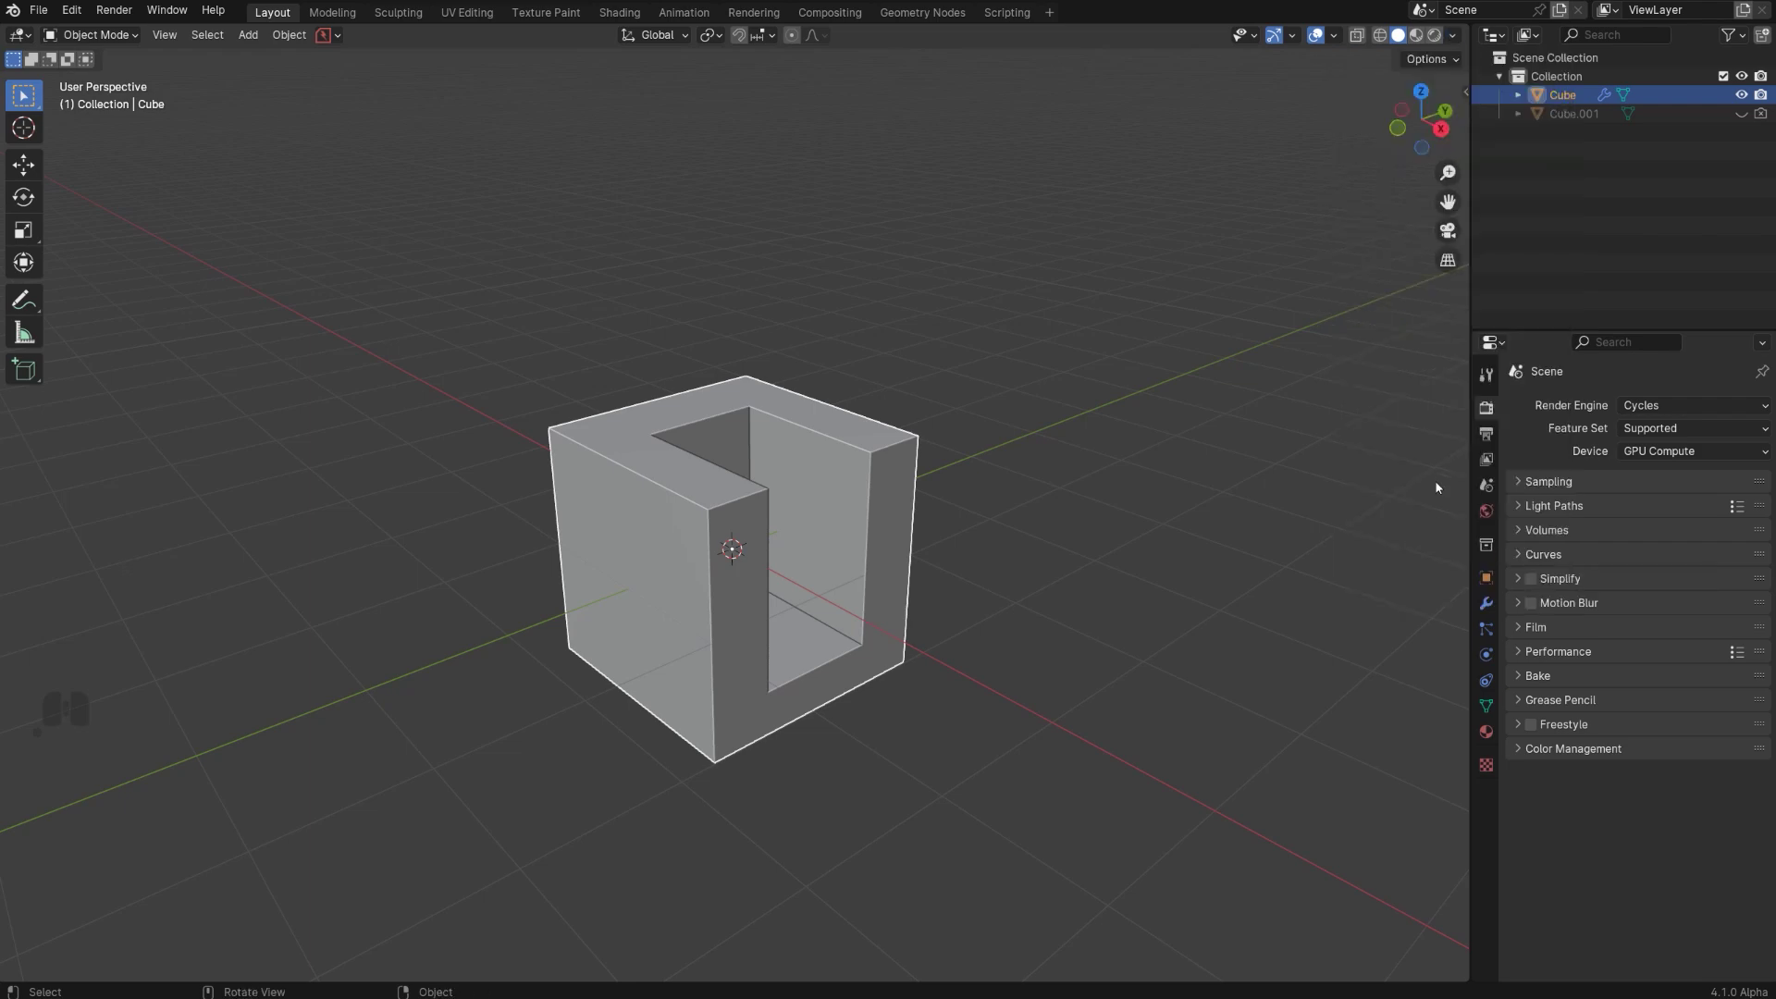
{"action": "left_click", "coordinate": [1453, 36]}
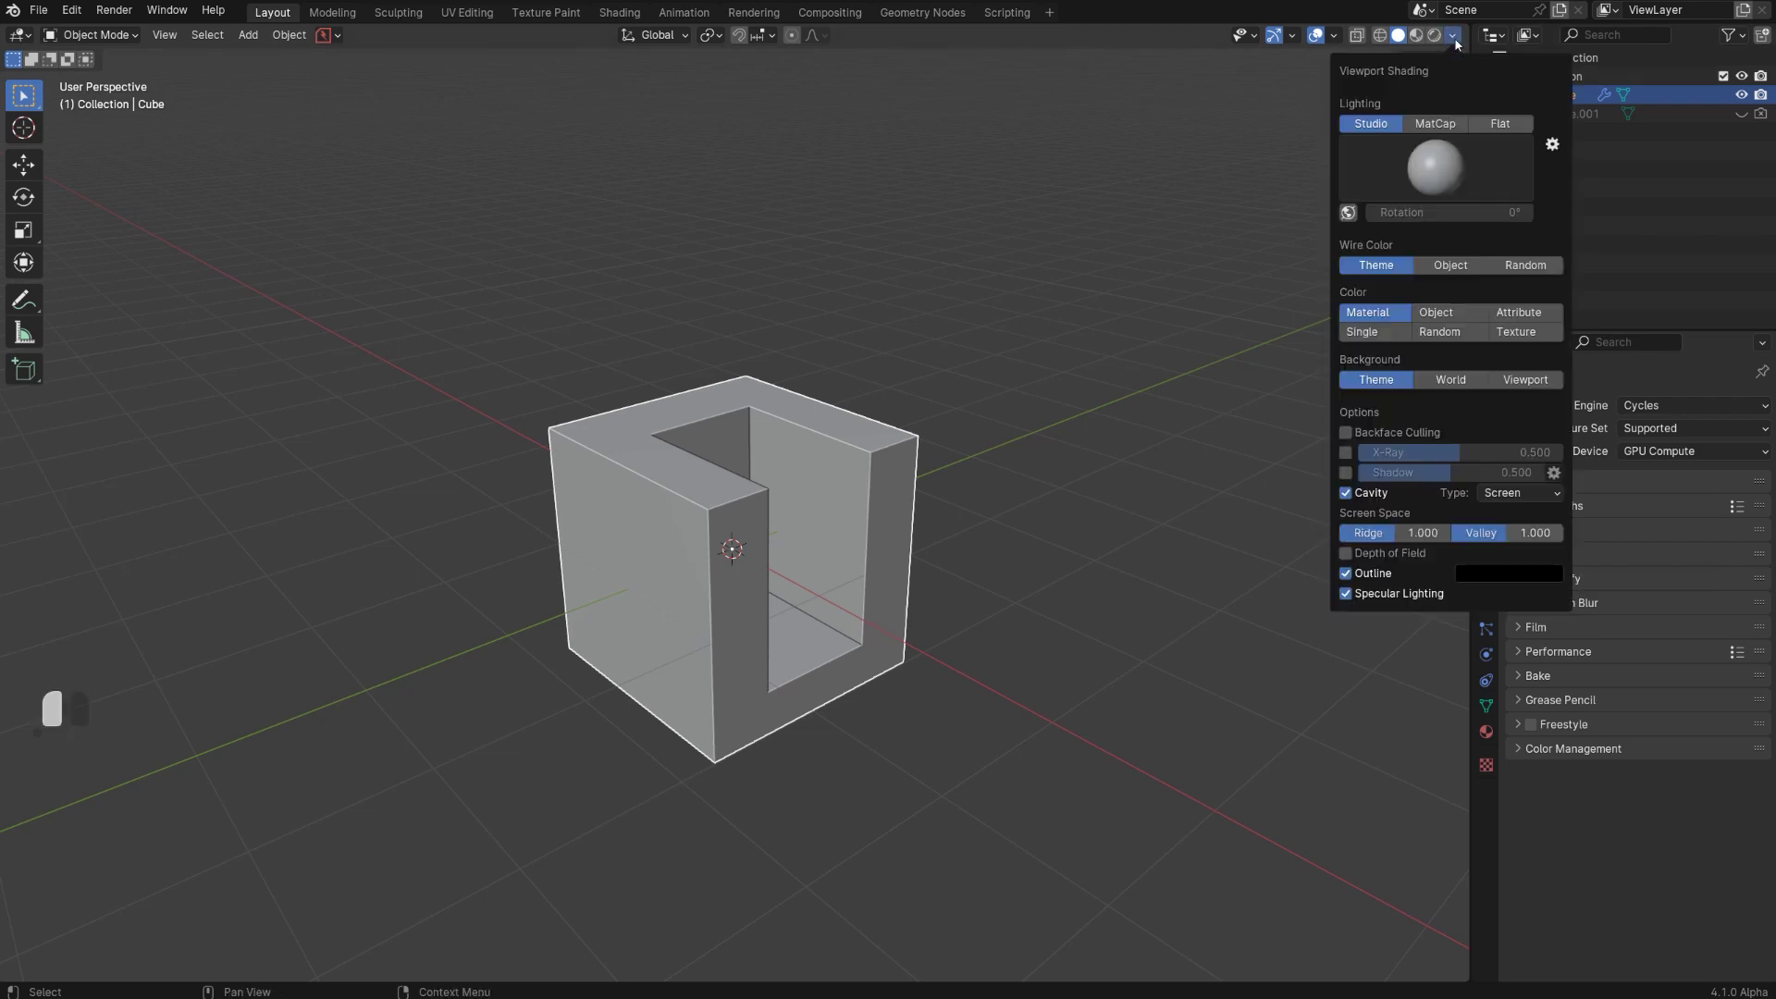
{"action": "left_click", "coordinate": [1531, 493]}
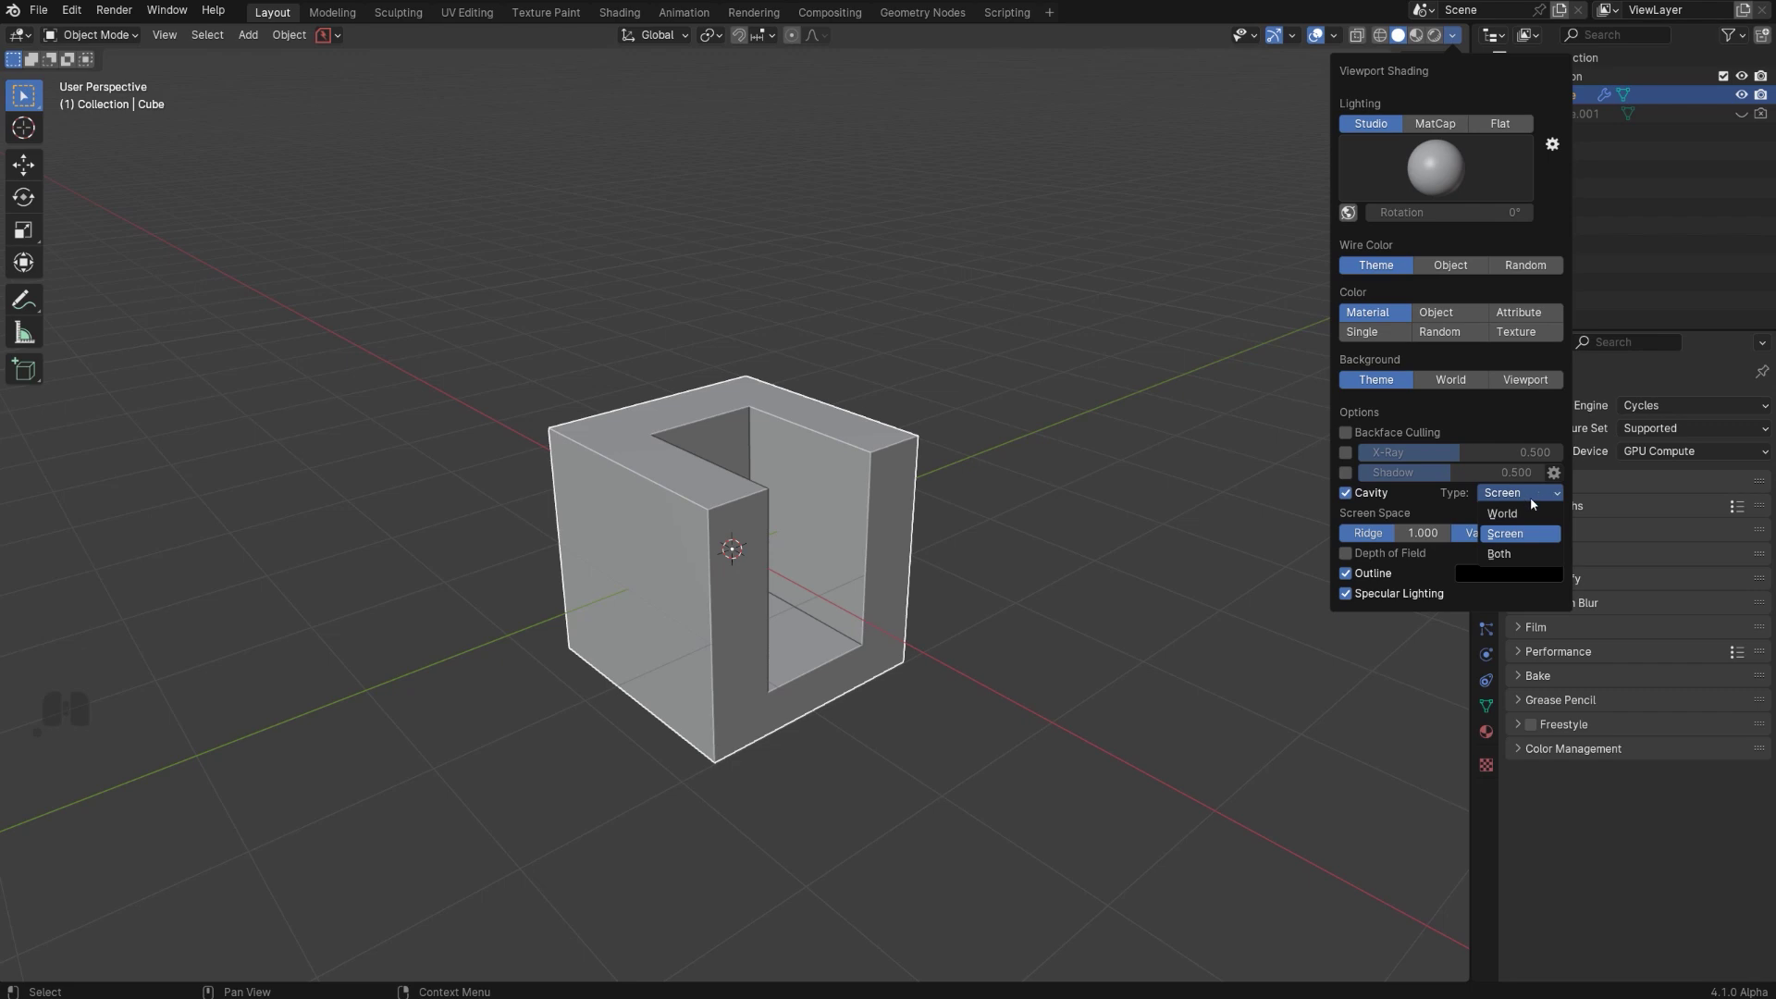
{"action": "left_click", "coordinate": [1517, 513]}
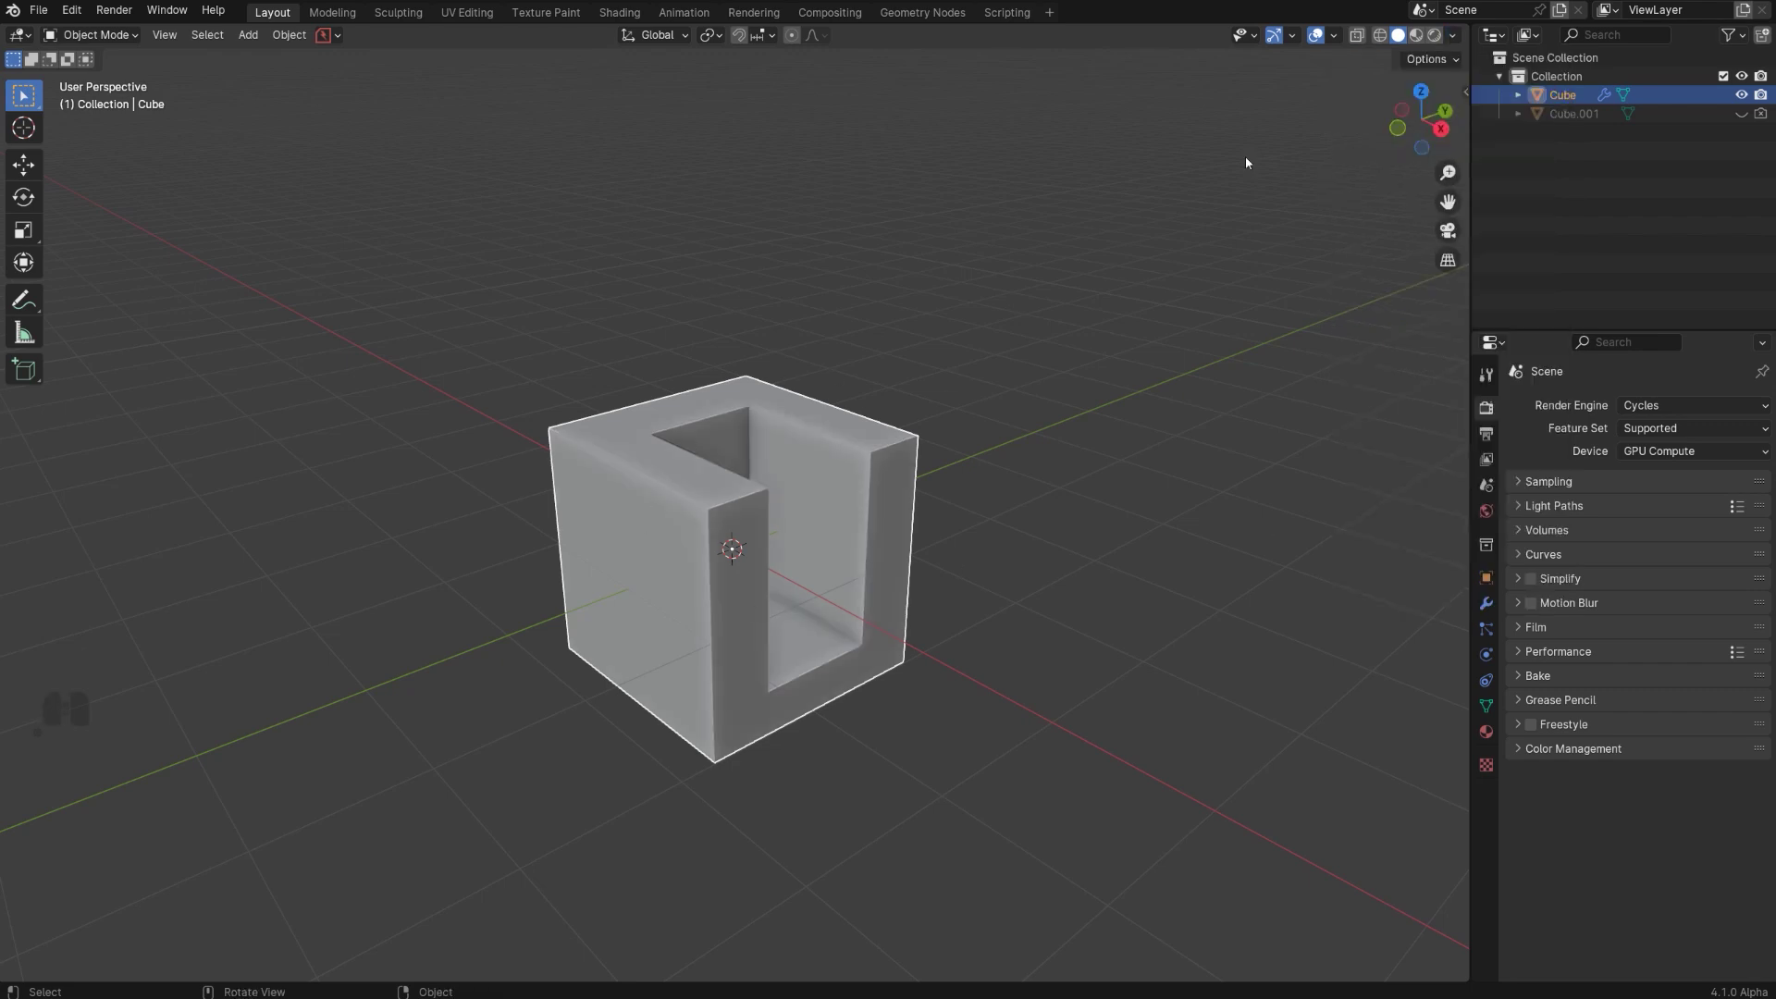
Try the Both cavity type, then return to Screen cavity
{"action": "left_click", "coordinate": [1458, 38]}
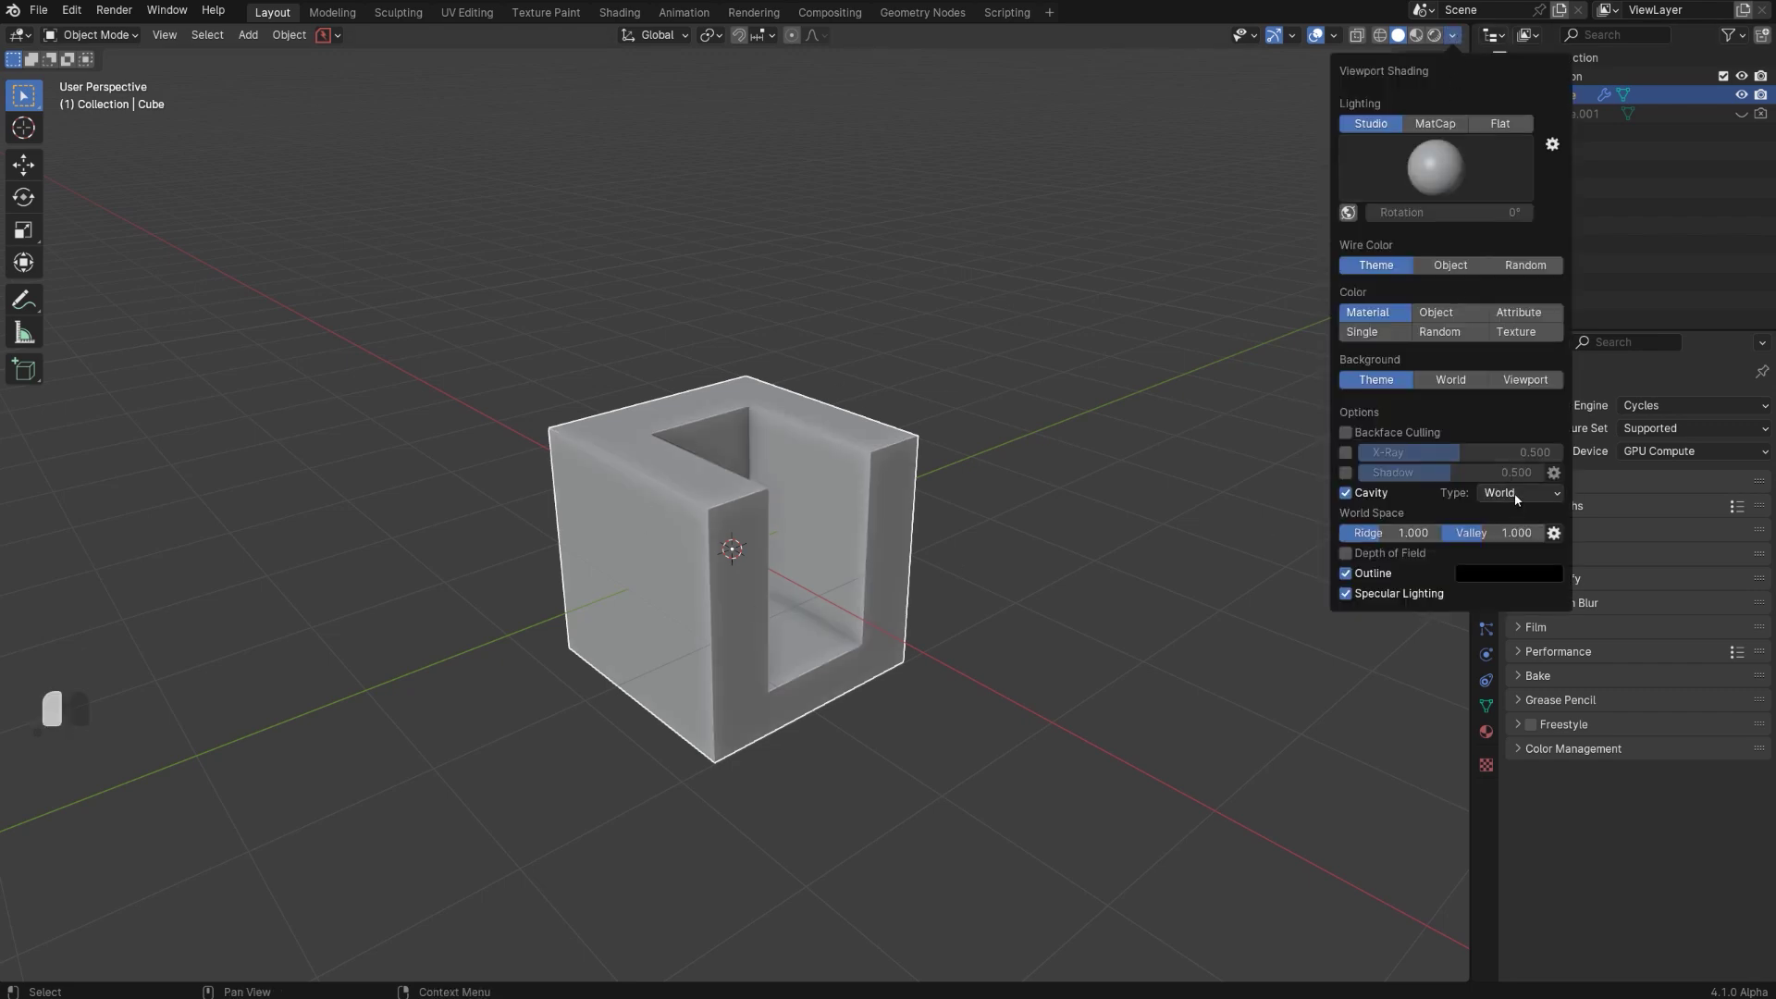
{"action": "left_click", "coordinate": [1517, 493]}
{"action": "left_click", "coordinate": [1522, 552]}
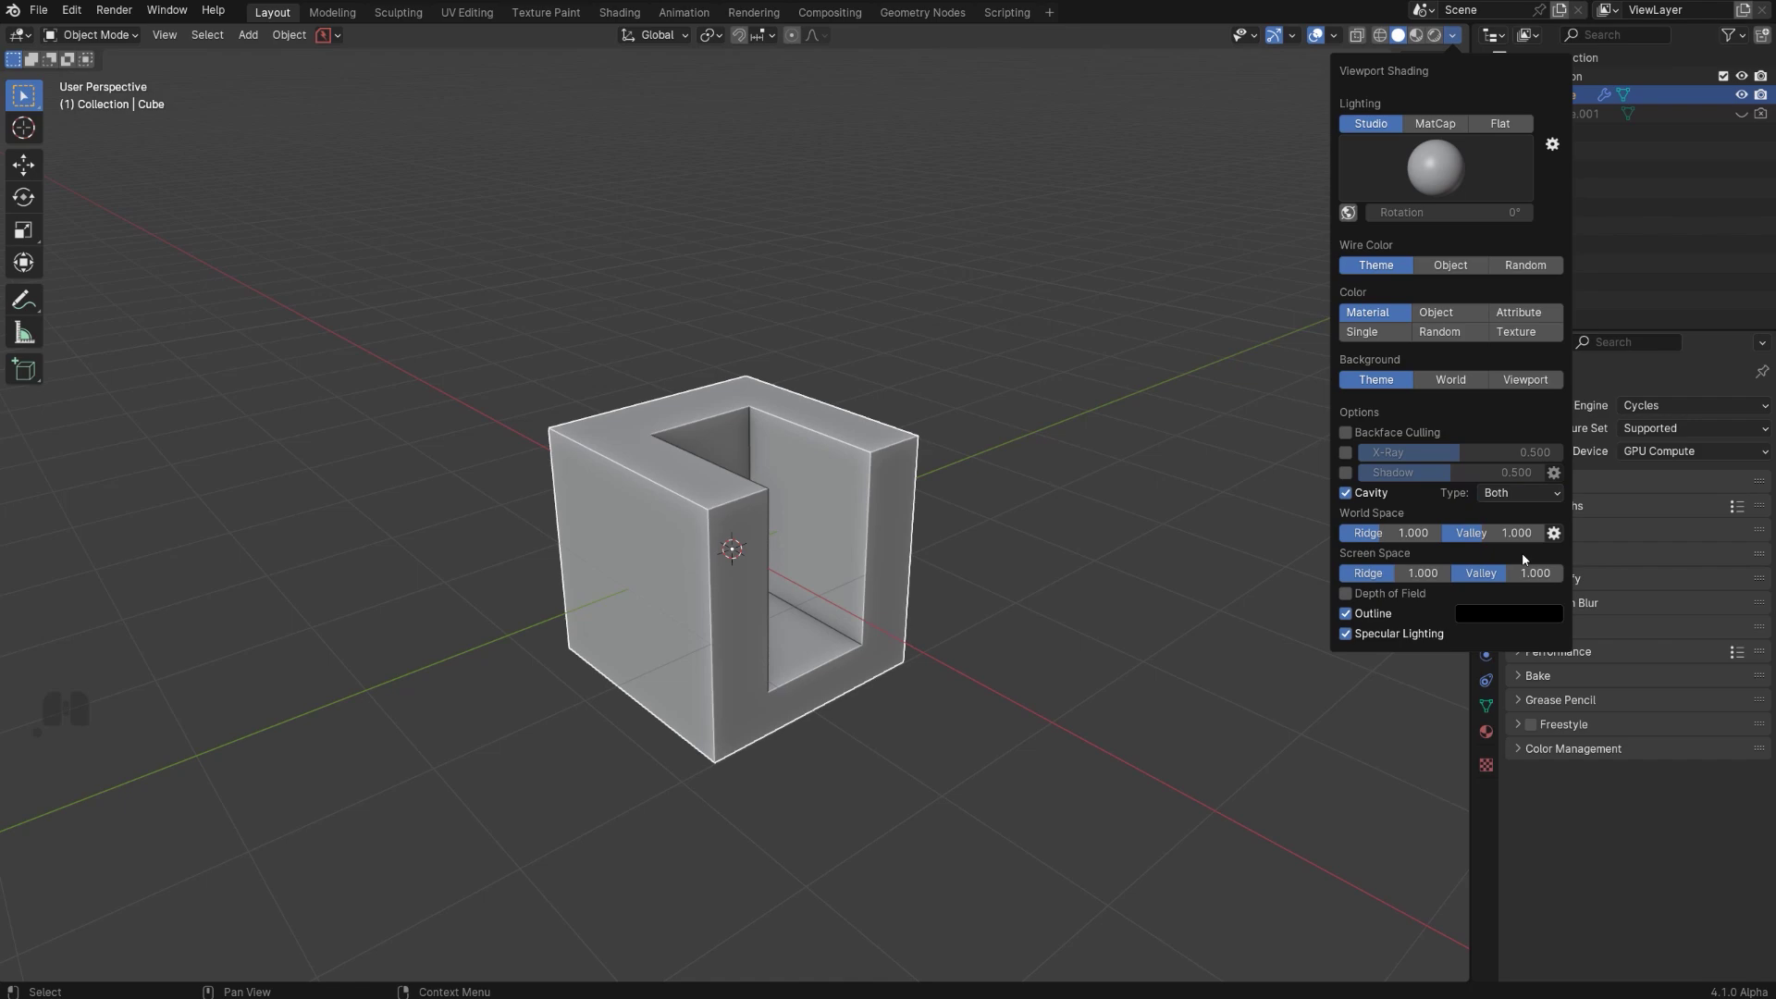
{"action": "left_click", "coordinate": [1457, 38]}
{"action": "left_click", "coordinate": [1508, 494]}
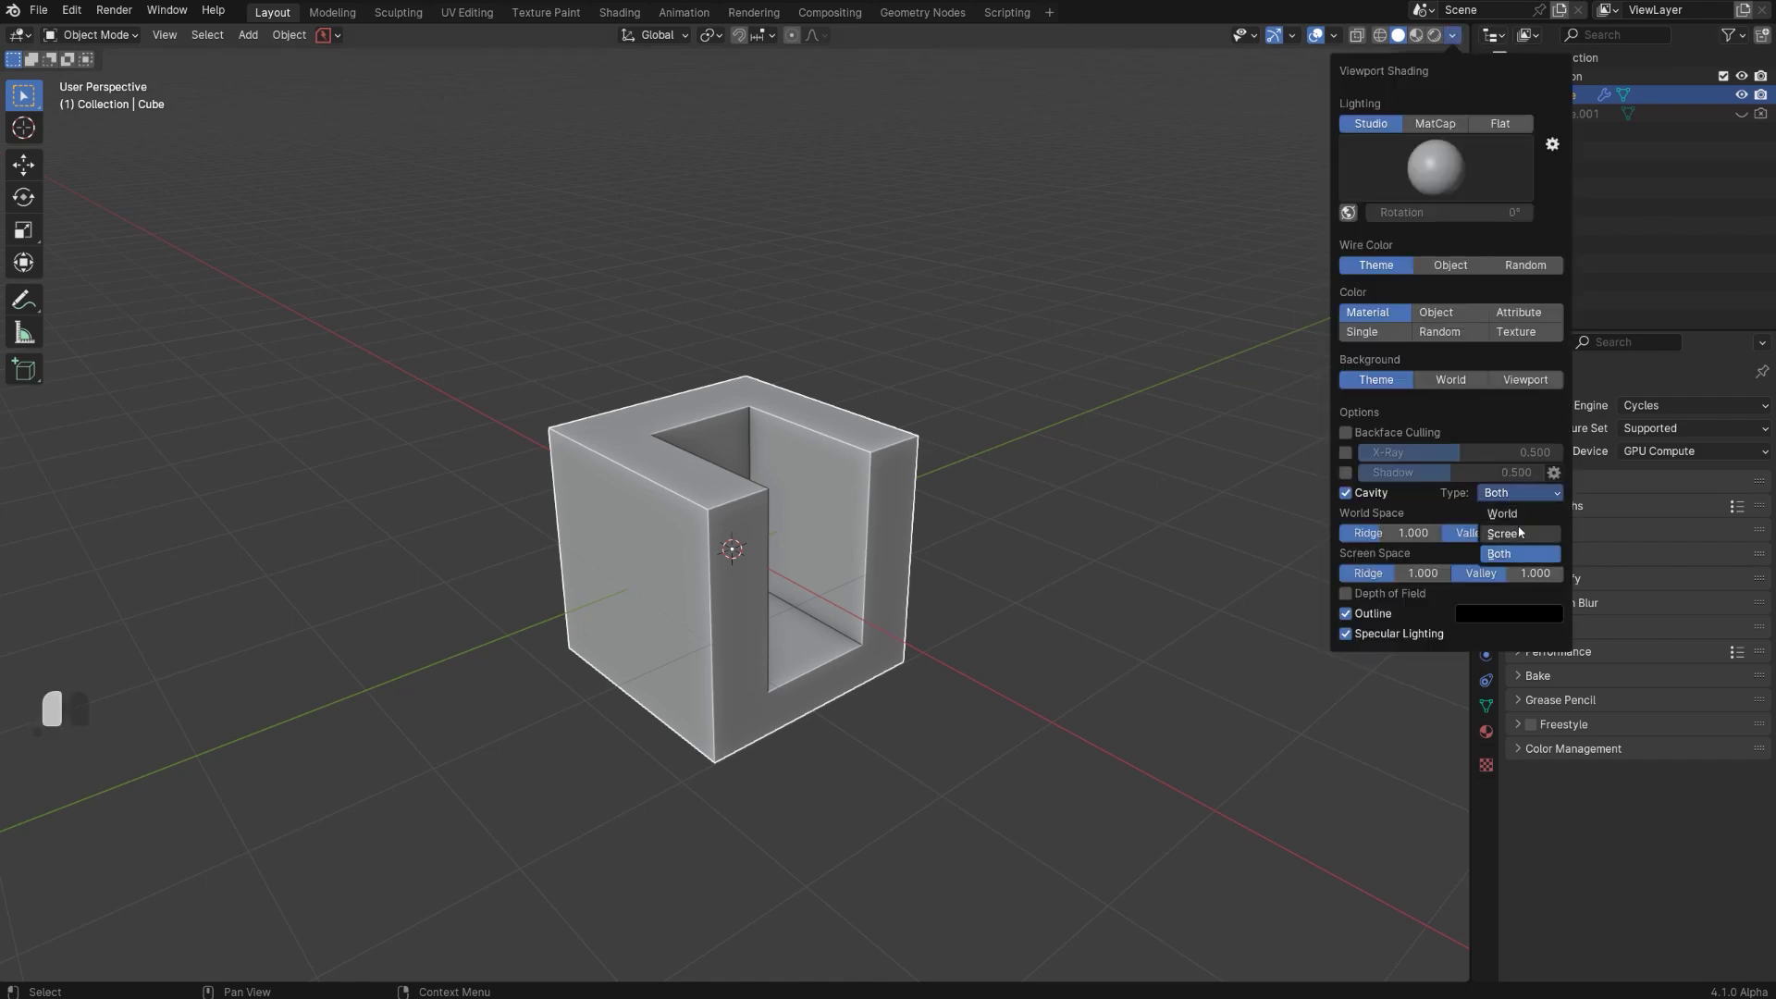
{"action": "left_click", "coordinate": [1505, 534]}
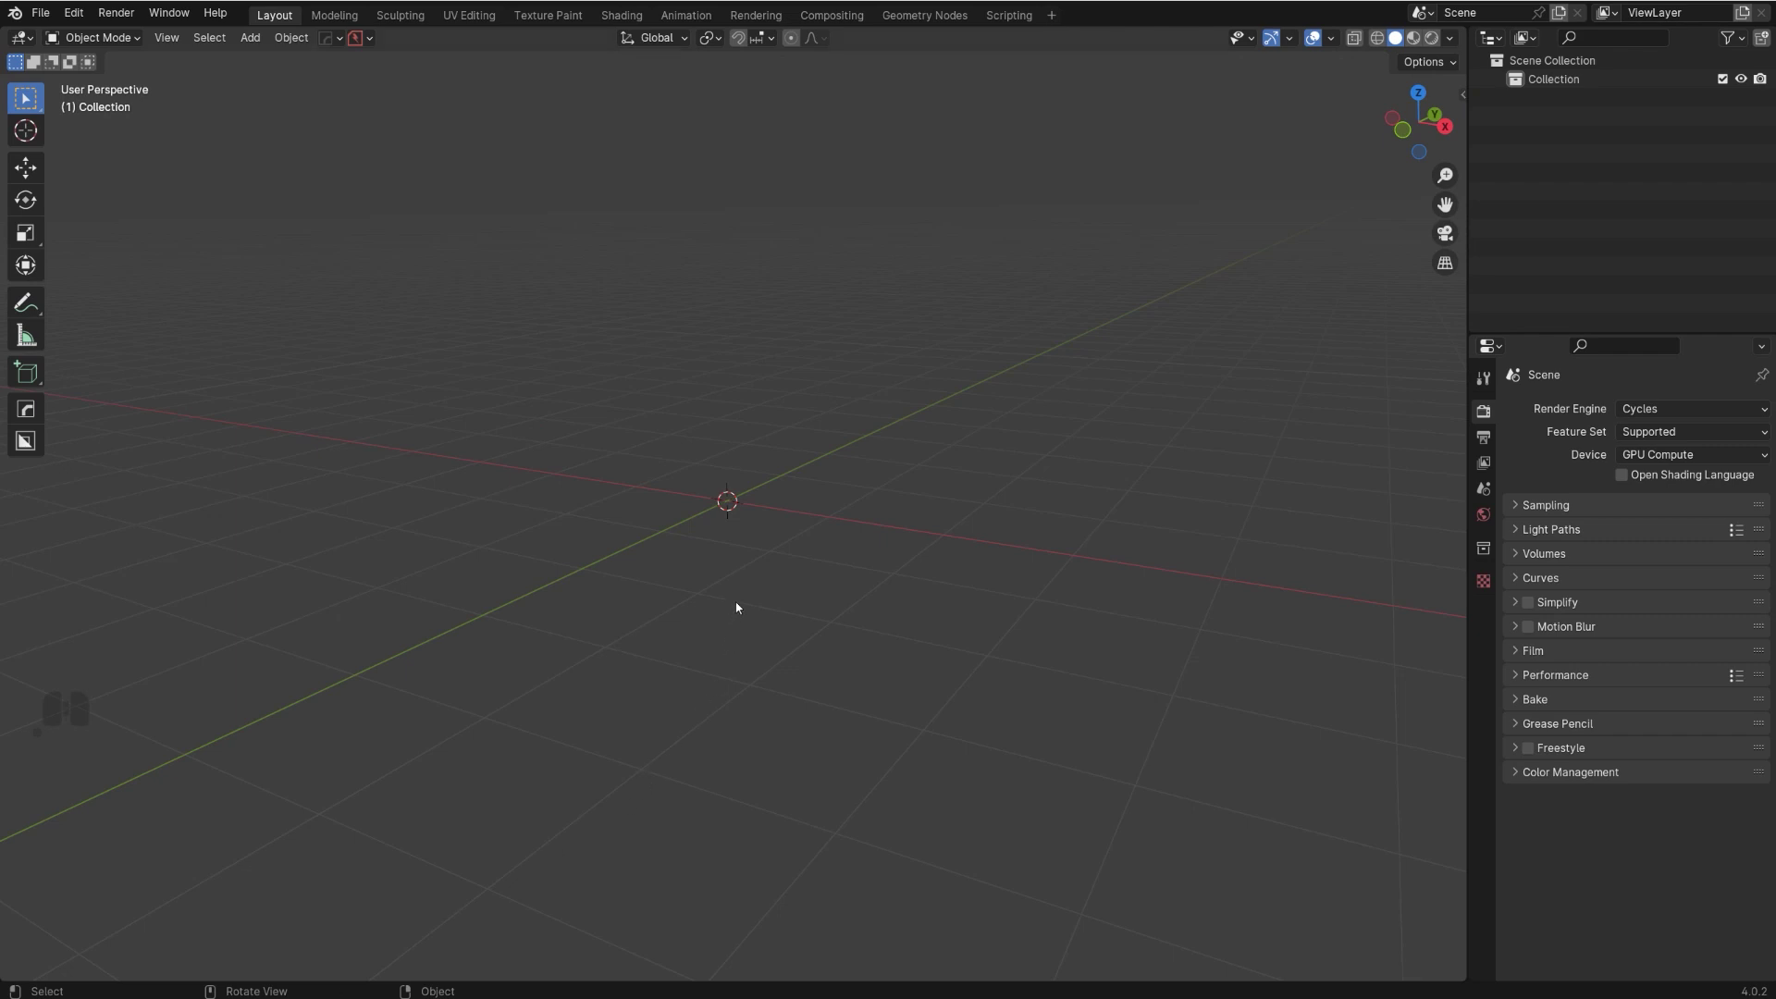
Add a Mesh > Cube to the empty scene
{"action": "key", "text": "shift+a"}
{"action": "mouse_move", "coordinate": [735, 612]}
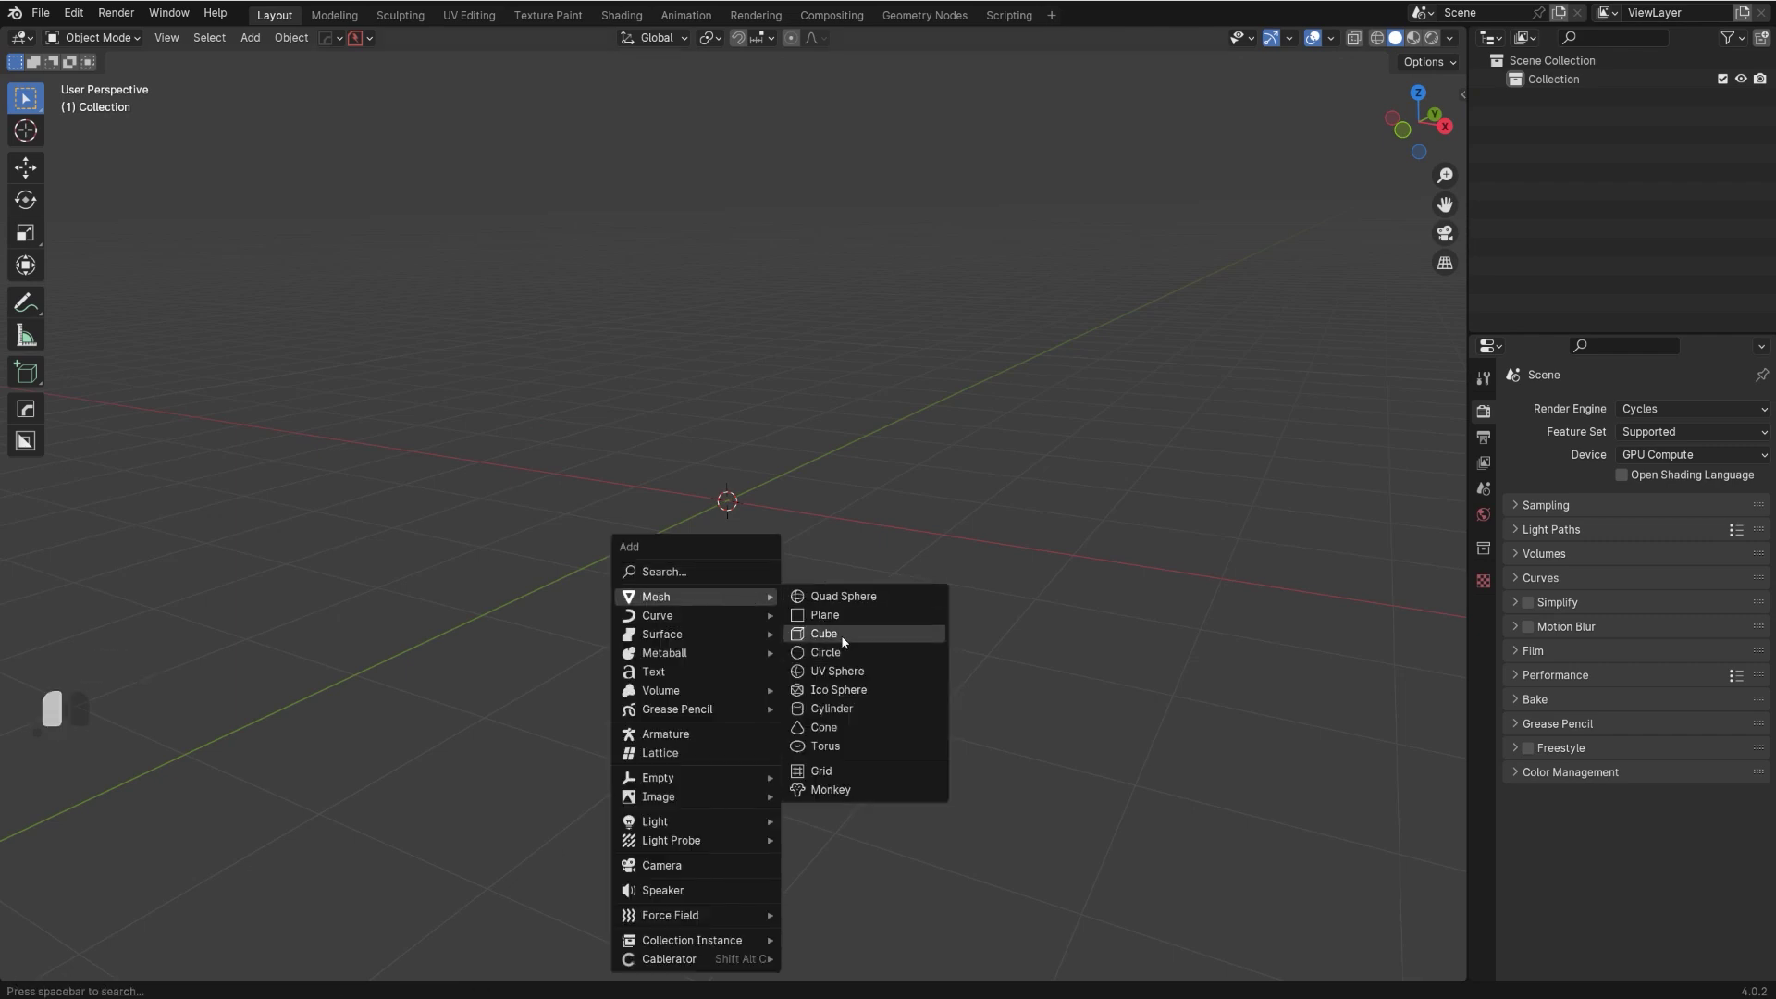
{"action": "left_click", "coordinate": [837, 625]}
{"action": "middle_click_drag", "start_coordinate": [920, 607], "coordinate": [916, 607]}
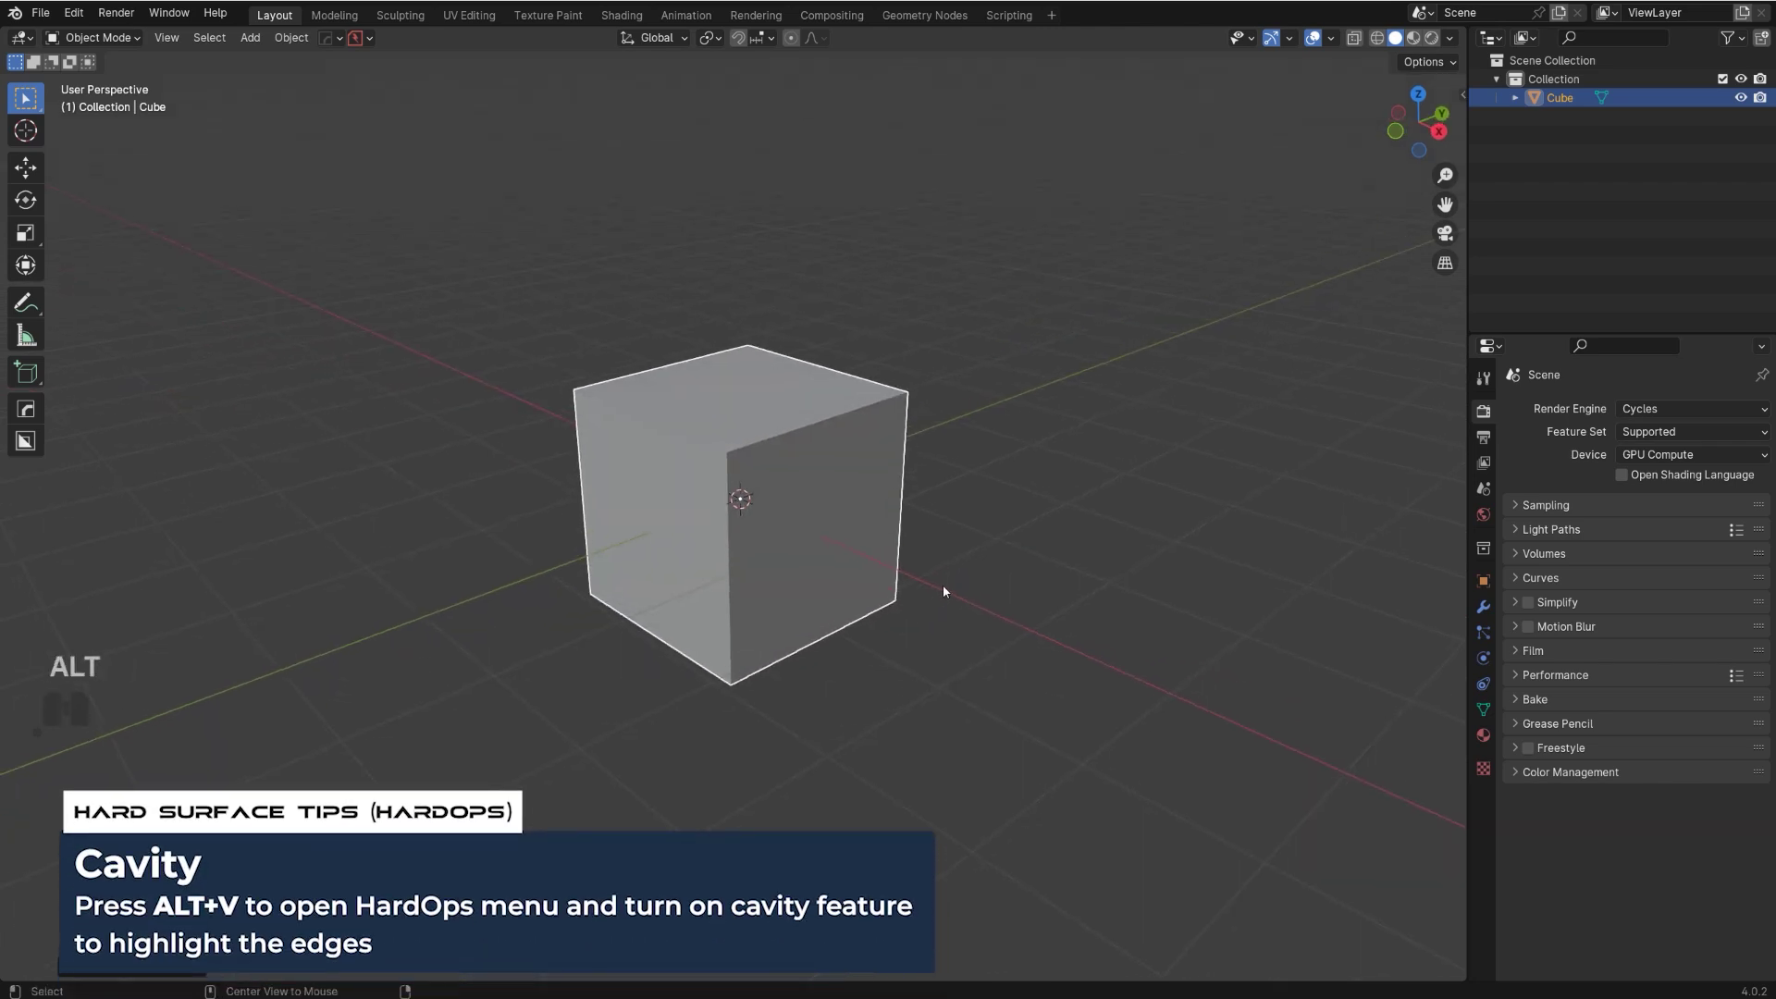
Turn on Cavity from the HardOps Alt+V menu, then hide the cube
{"action": "key", "text": "alt+v"}
{"action": "left_click", "coordinate": [942, 585]}
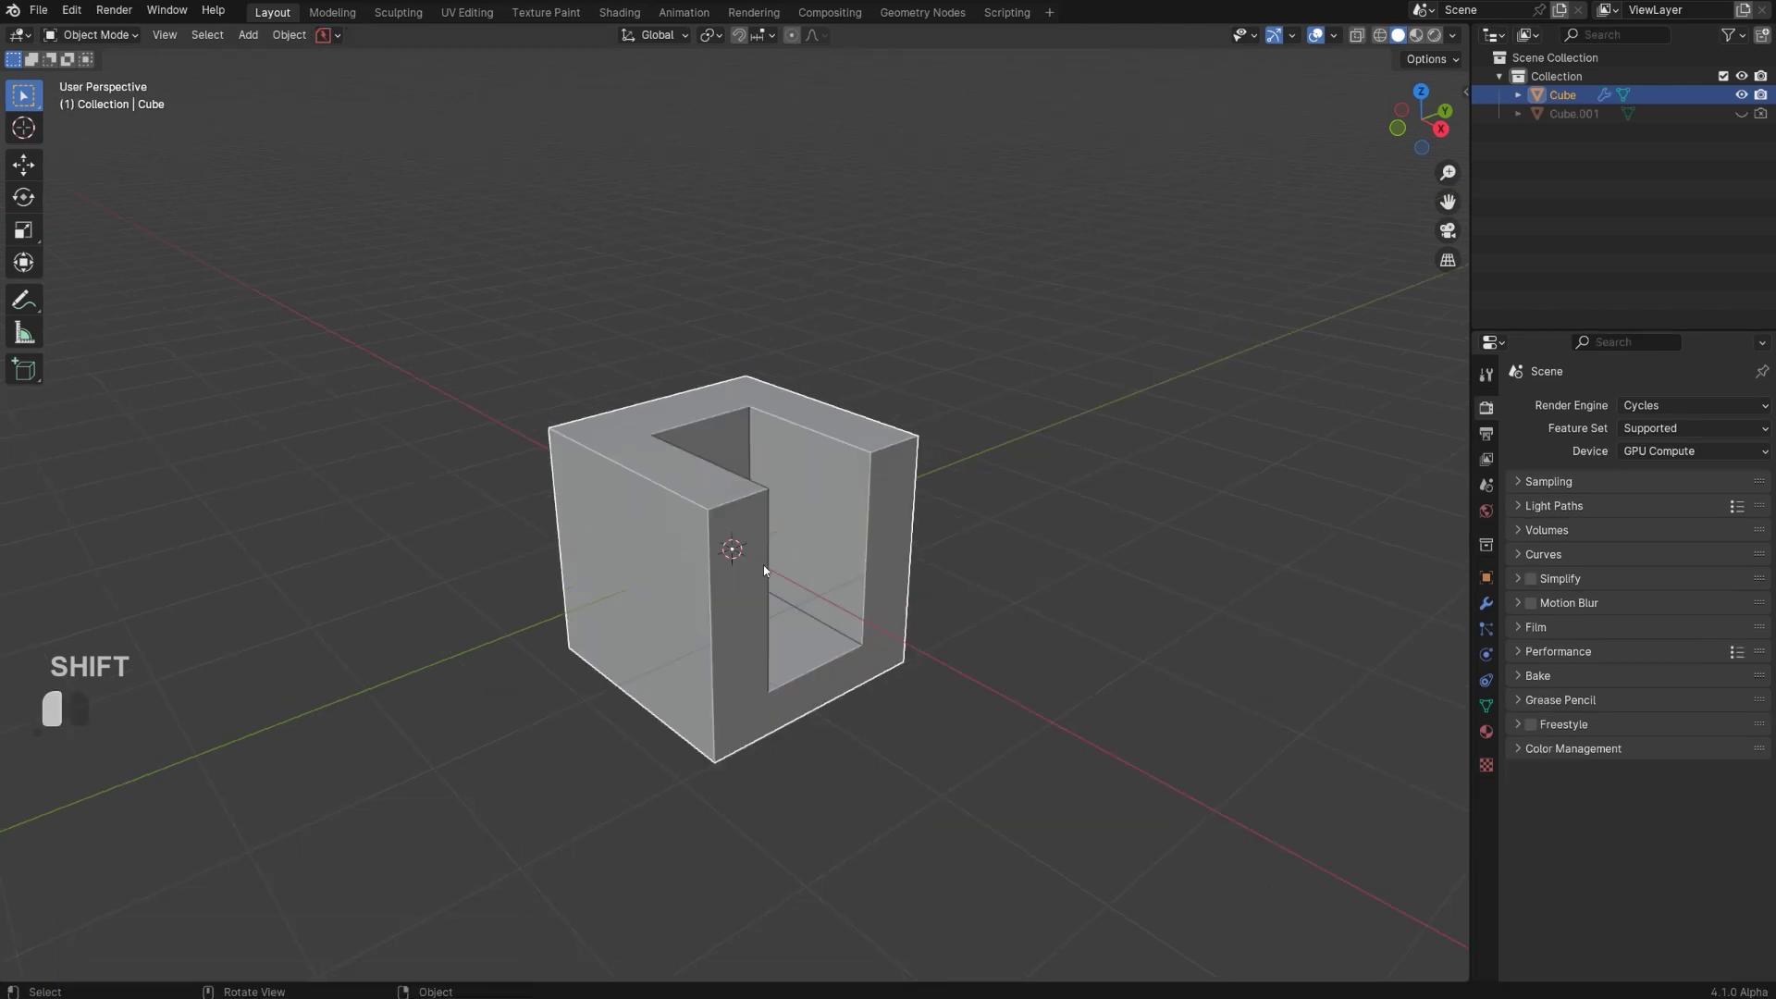
{"action": "key", "text": "h"}
{"action": "middle_click_drag", "start_coordinate": [765, 570], "coordinate": [919, 457]}
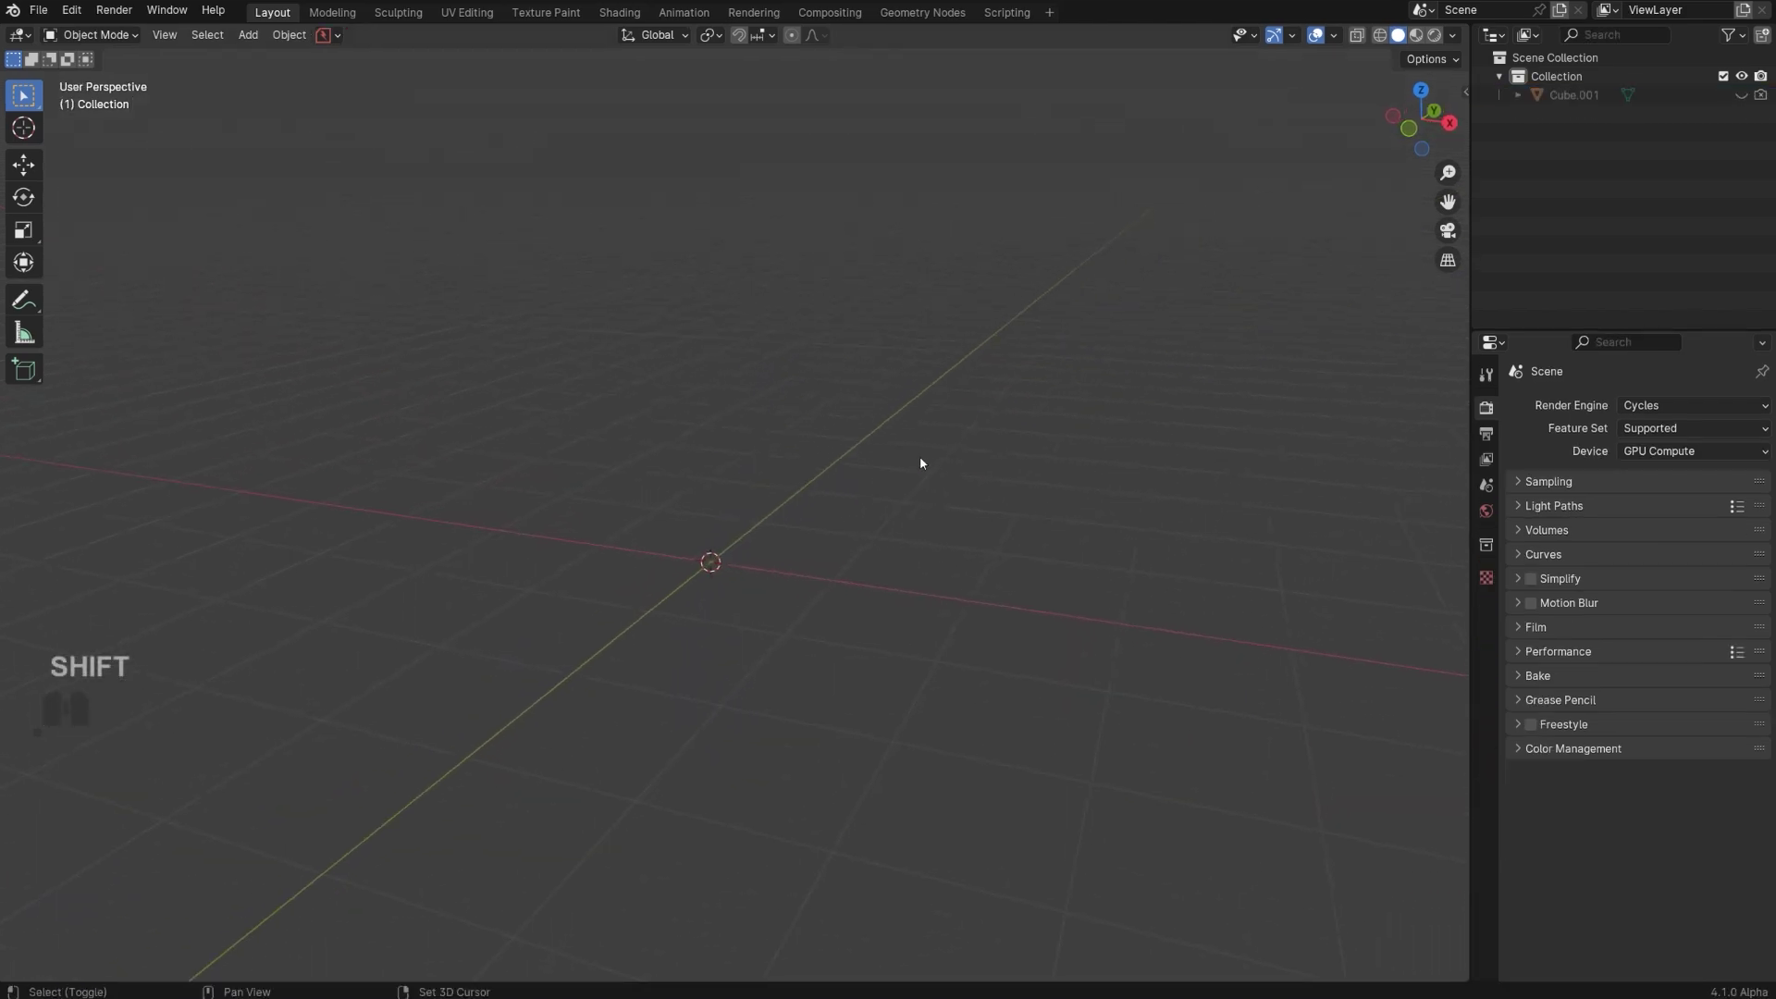
Delete Cube.001 with Delete Hierarchy in the outliner and check the cavity shading settings
{"action": "right_click", "coordinate": [1587, 100]}
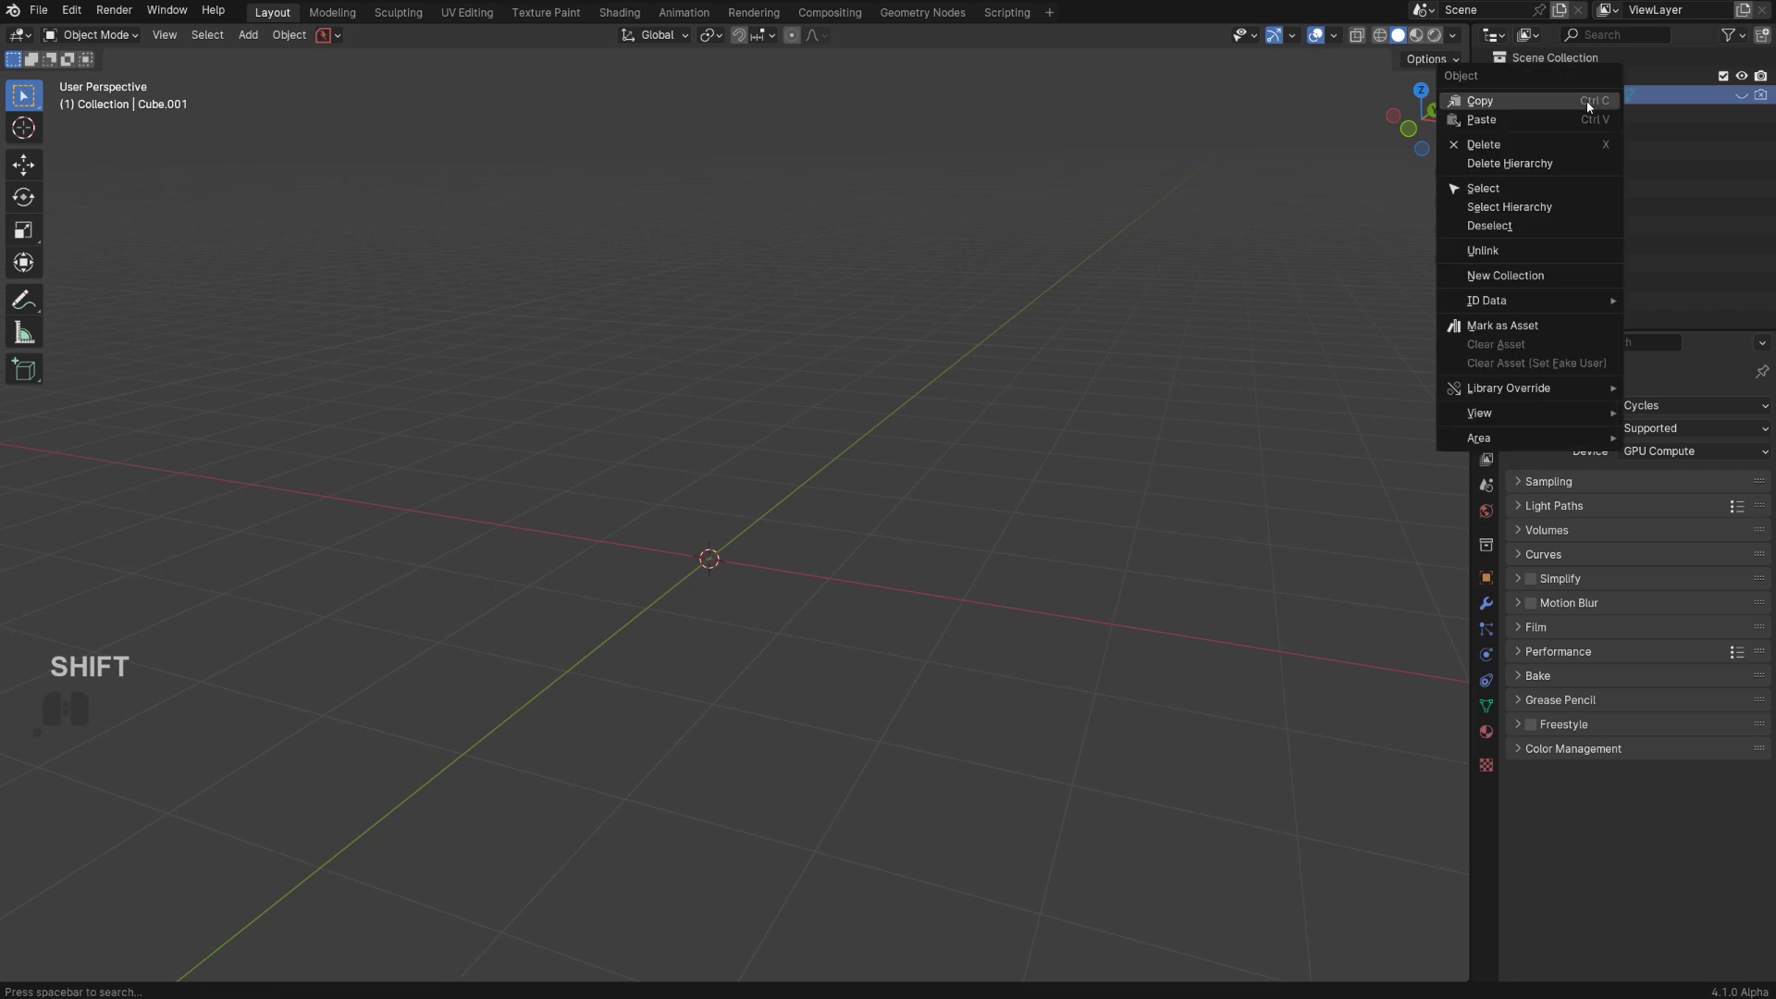
{"action": "left_click", "coordinate": [1523, 169]}
{"action": "middle_click_drag", "start_coordinate": [908, 452], "coordinate": [895, 460], "text": "shift"}
{"action": "left_click", "coordinate": [1448, 37]}
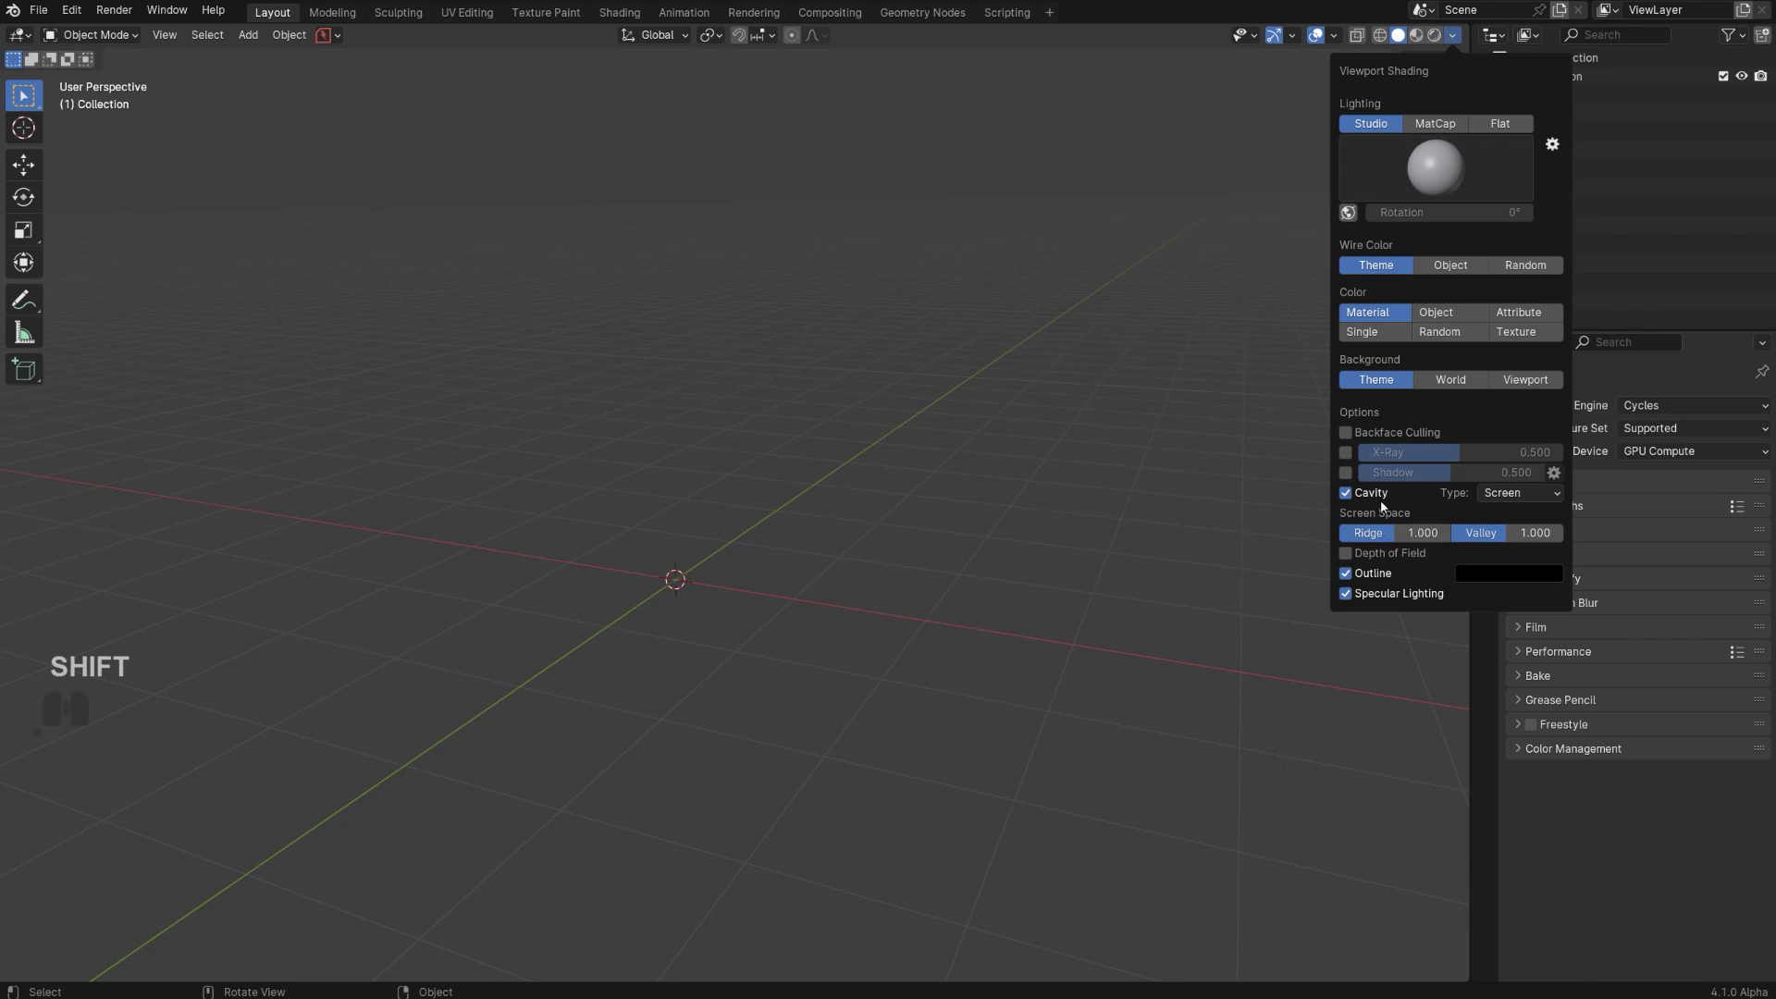
Save the scene via File > Defaults > Save Startup File and verify Cavity stays on
{"action": "left_click", "coordinate": [38, 9]}
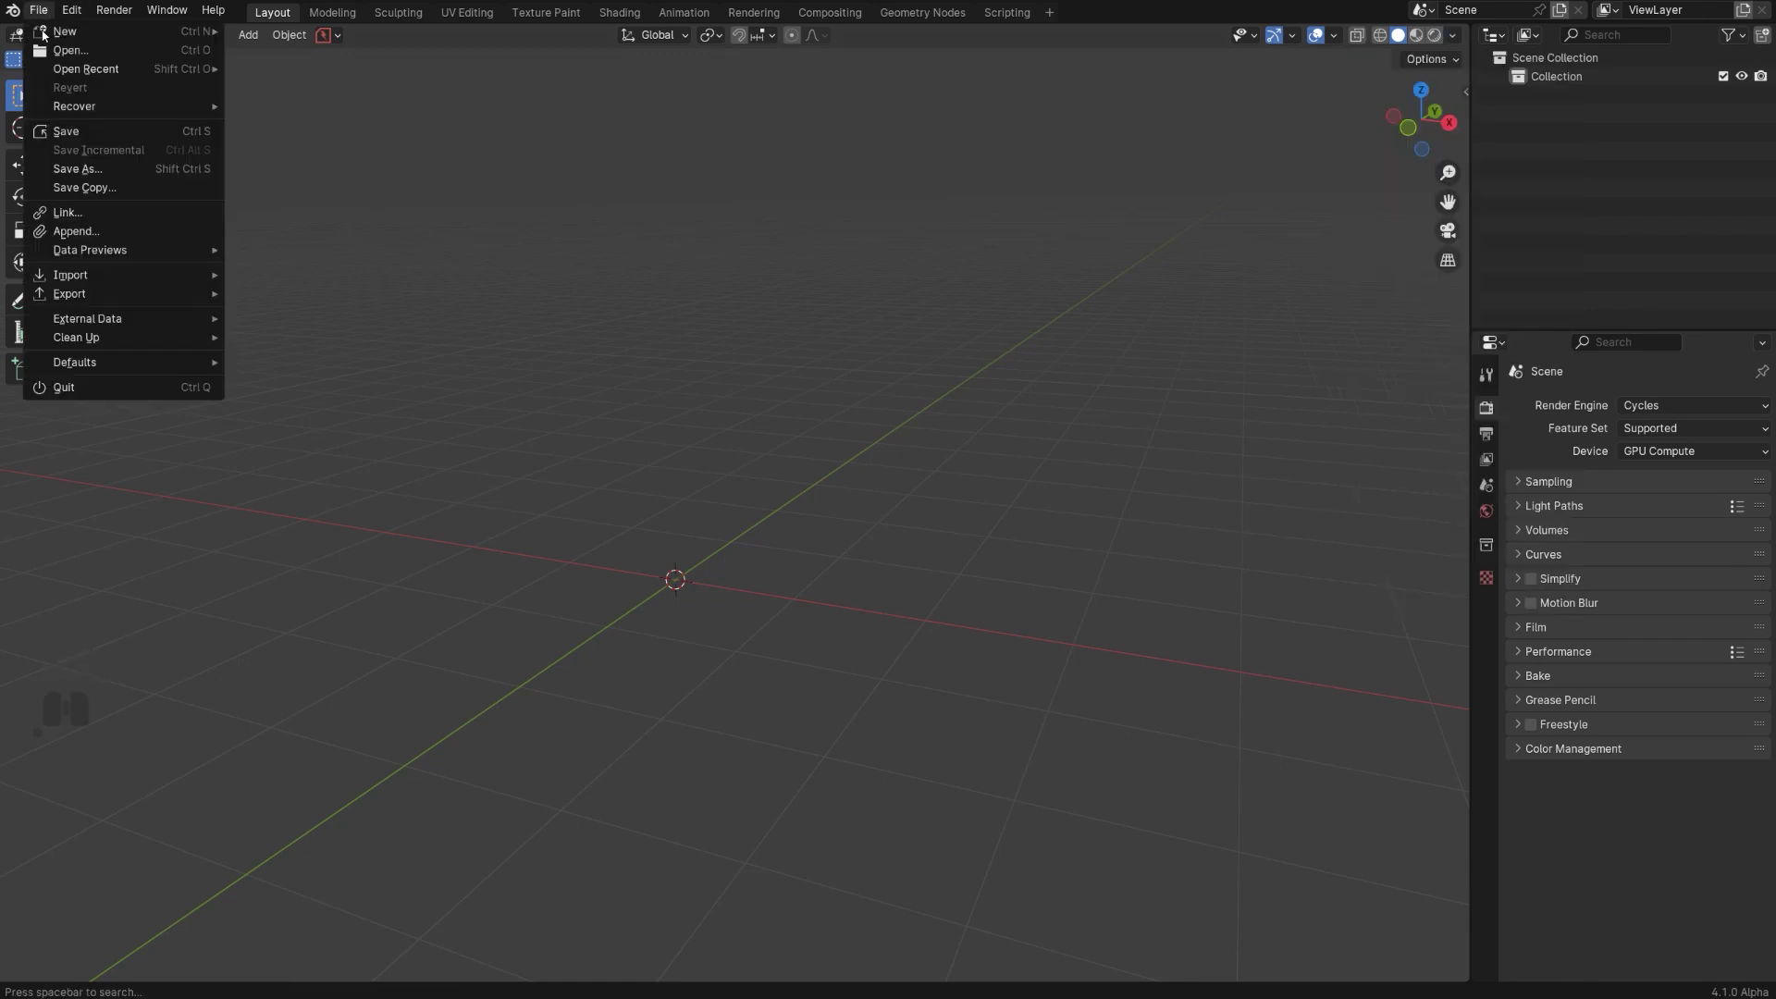
{"action": "mouse_move", "coordinate": [104, 366]}
{"action": "left_click", "coordinate": [304, 363]}
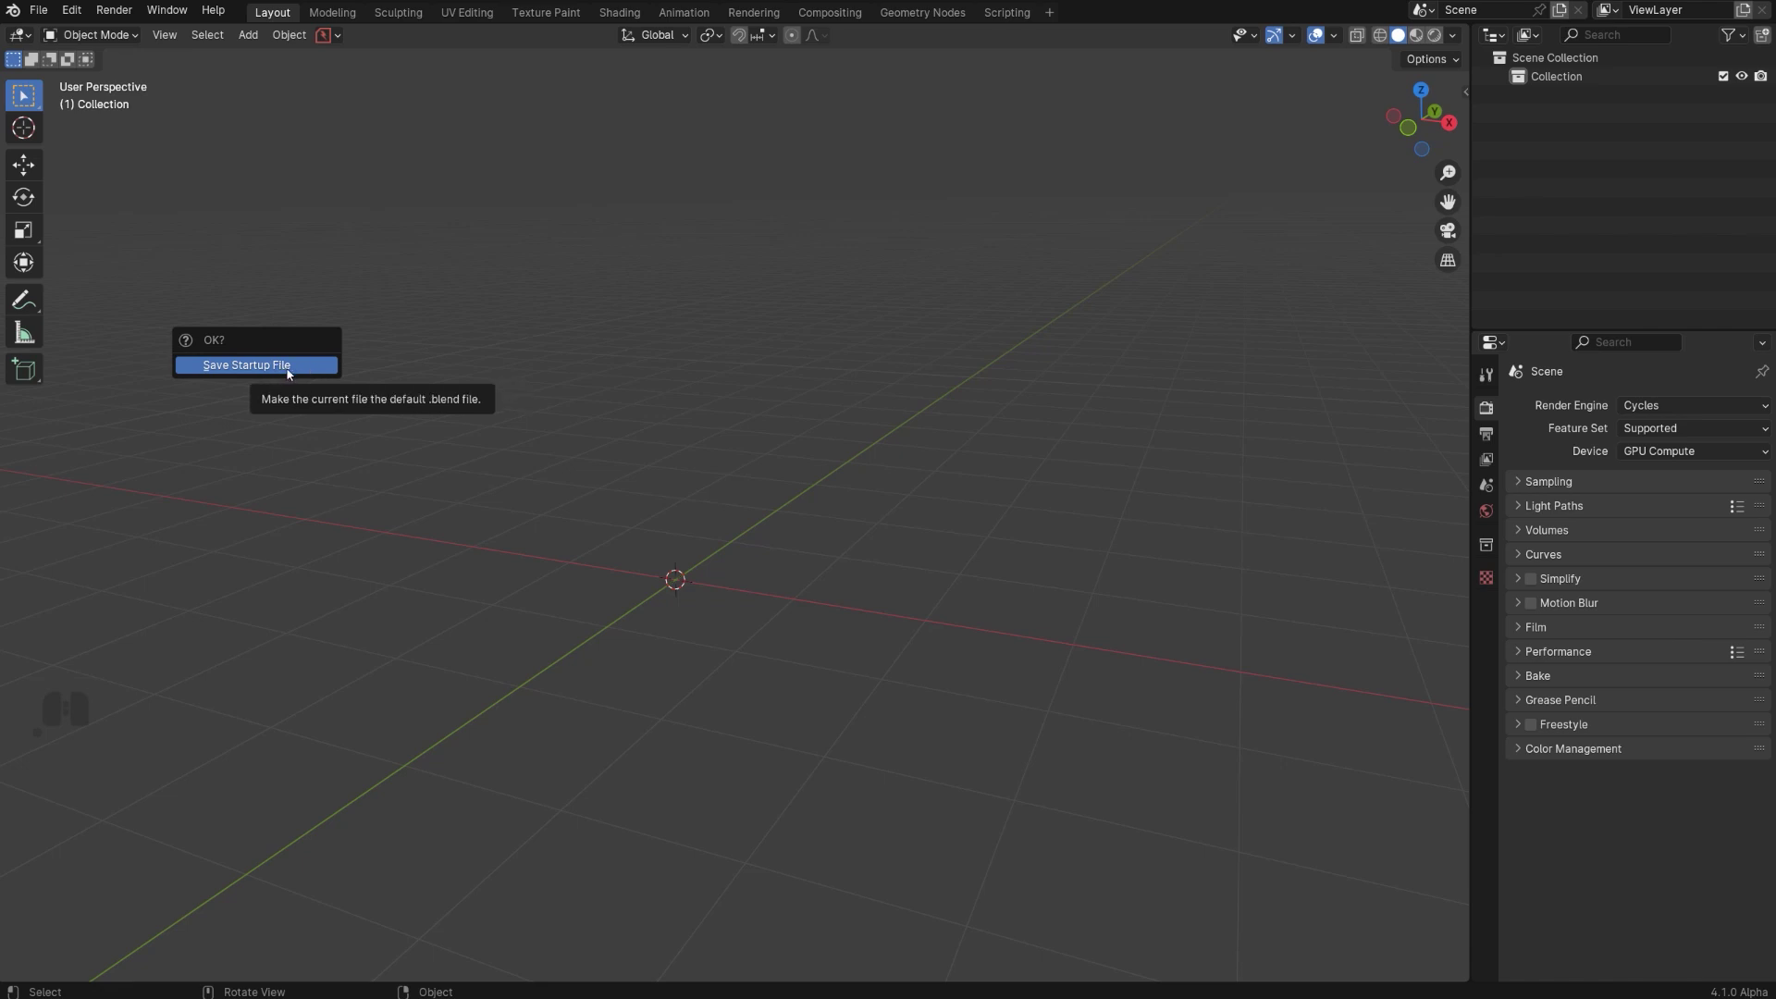
{"action": "left_click", "coordinate": [287, 368]}
{"action": "left_click", "coordinate": [1452, 34]}
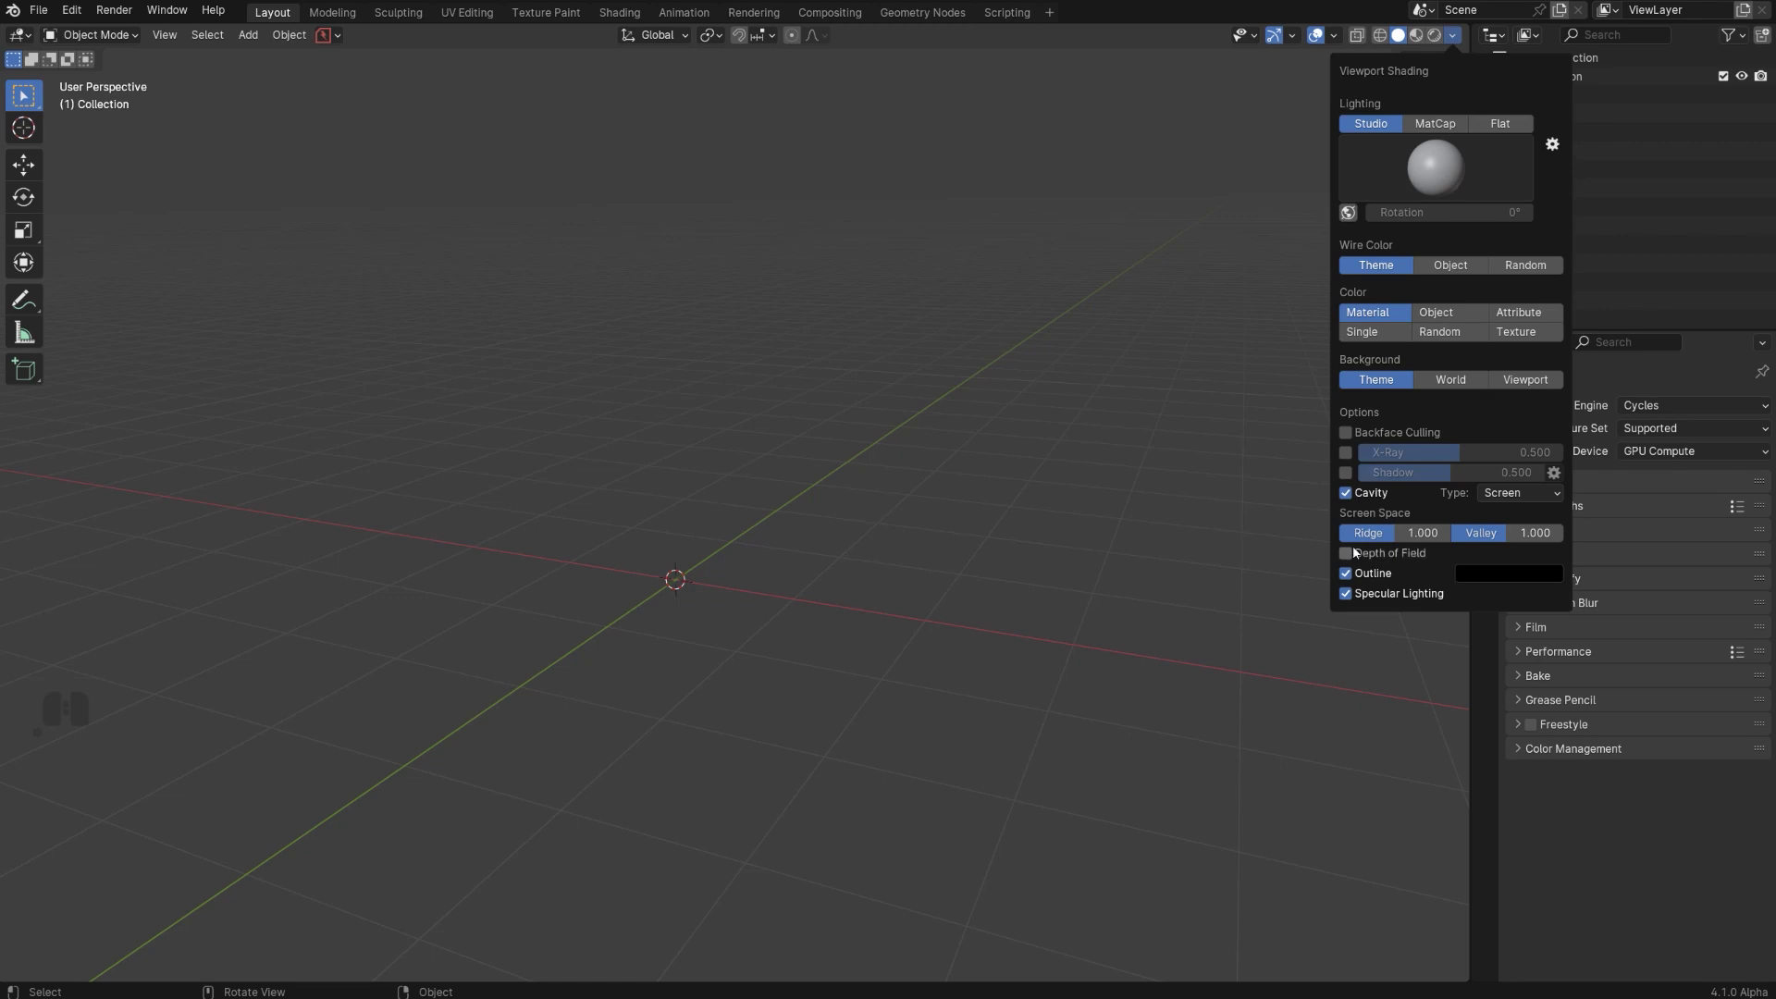
{"action": "middle_click_drag", "start_coordinate": [713, 638], "coordinate": [748, 606]}
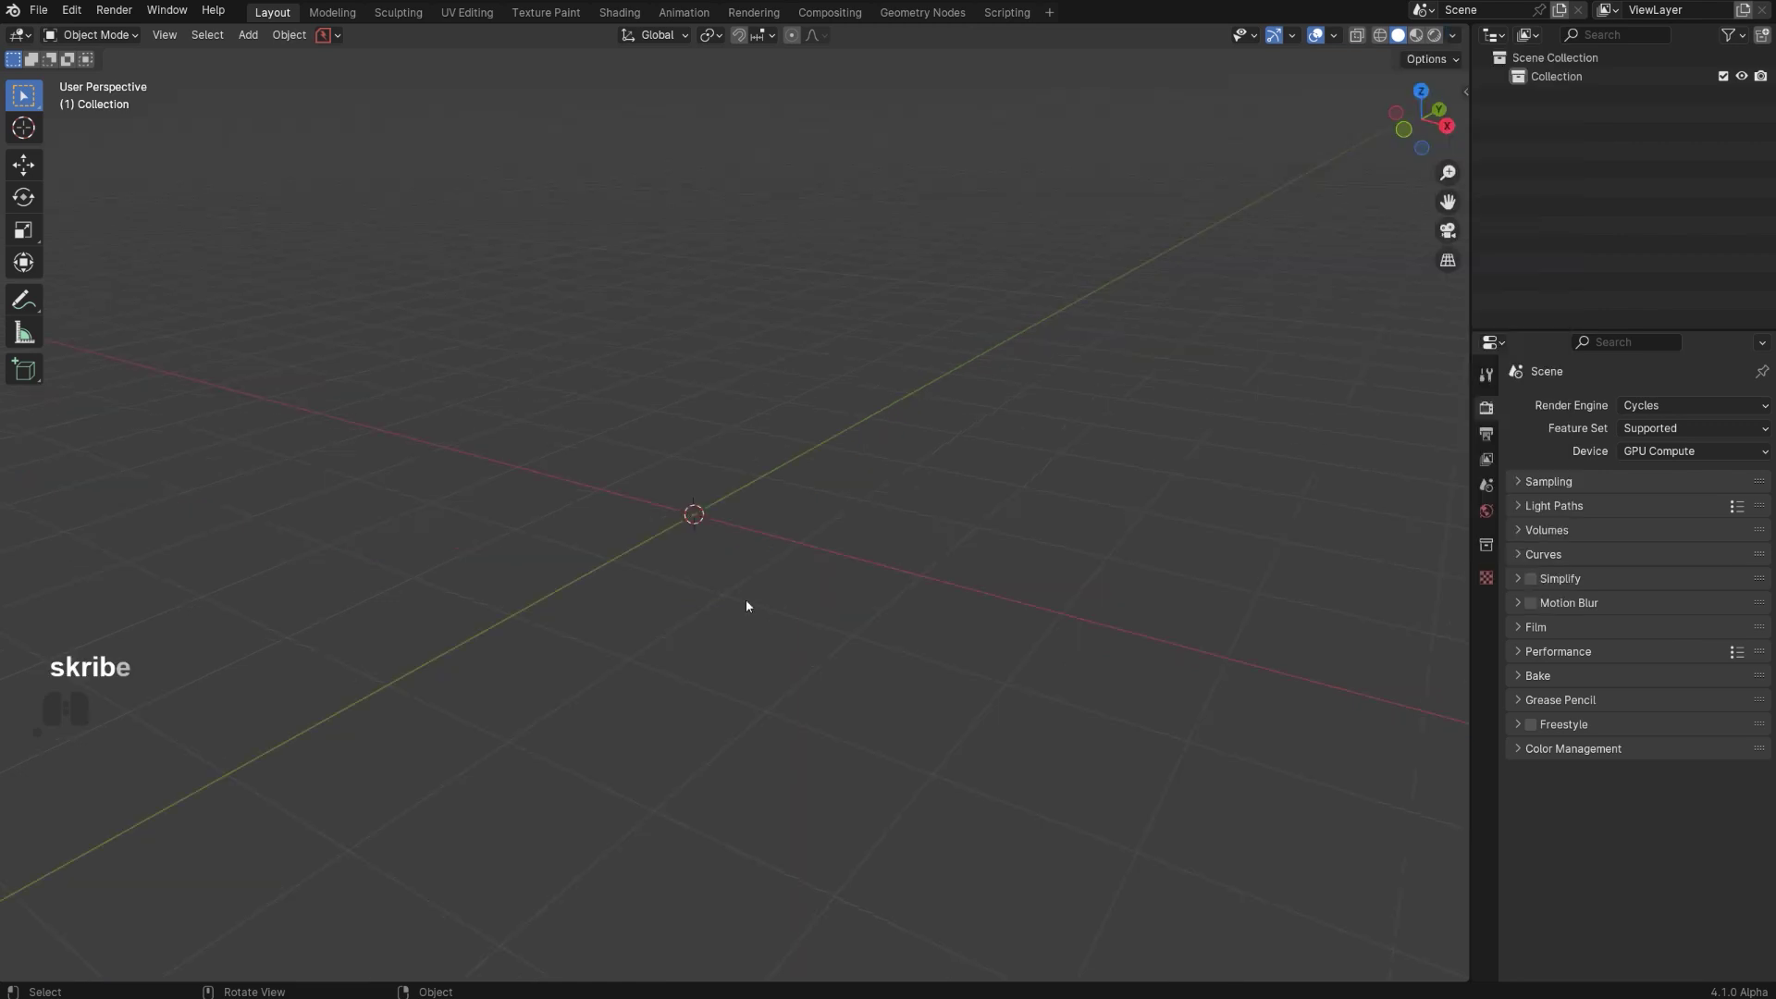